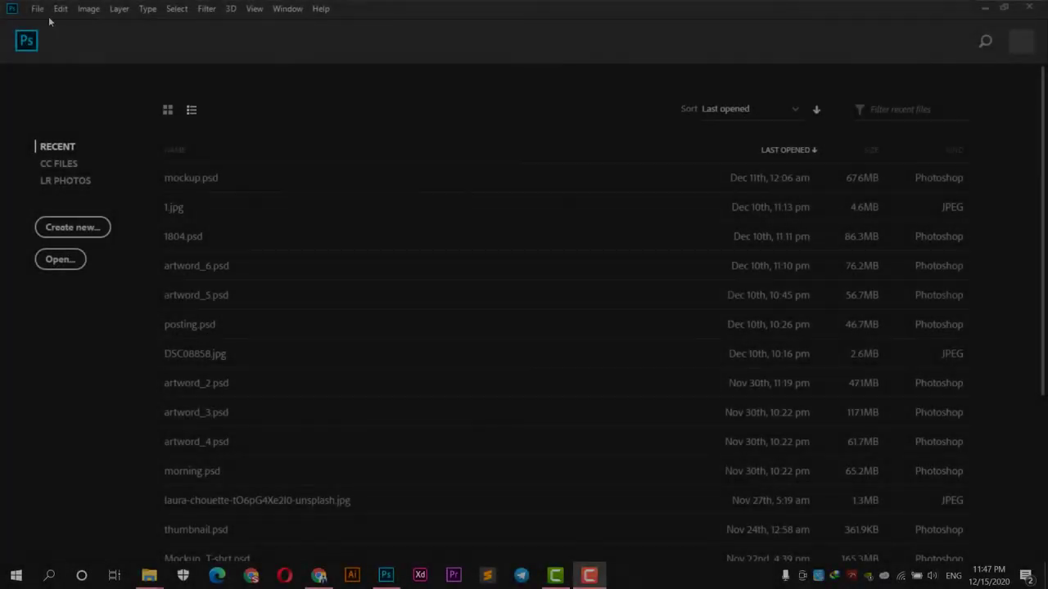
- Start a blank 3000 × 3000 px, 300 ppi document titled 'Fashion Poster Slice'
click(39, 10)
click(176, 26)
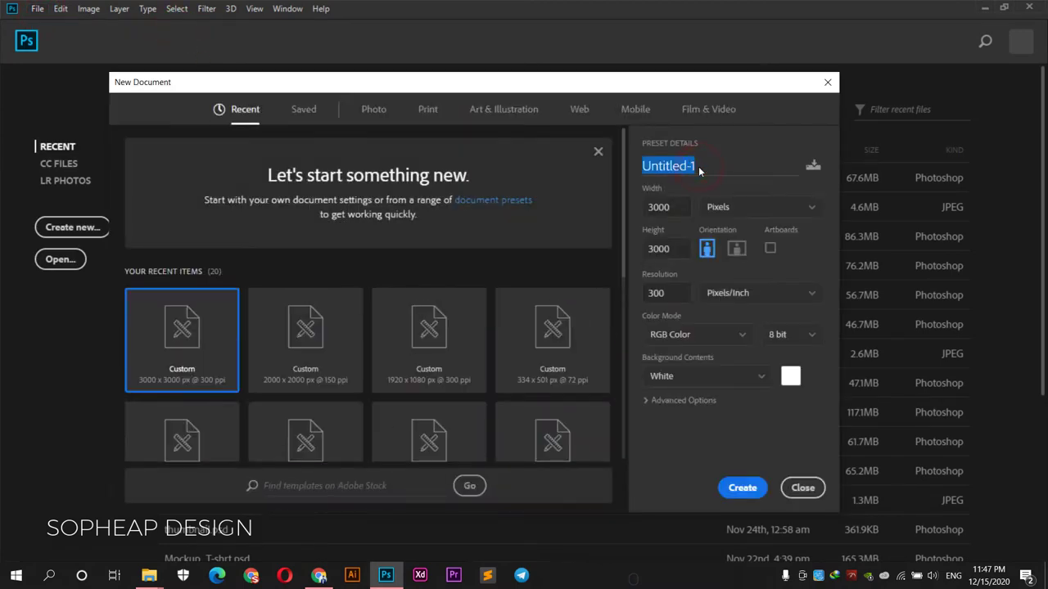
text(Sli)
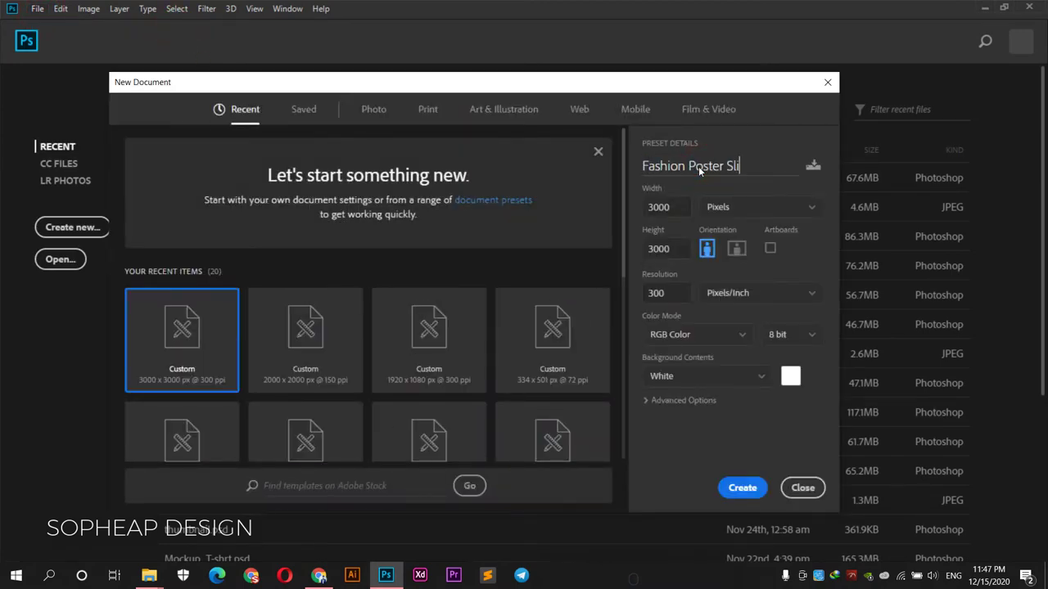
text(ce)
click(742, 488)
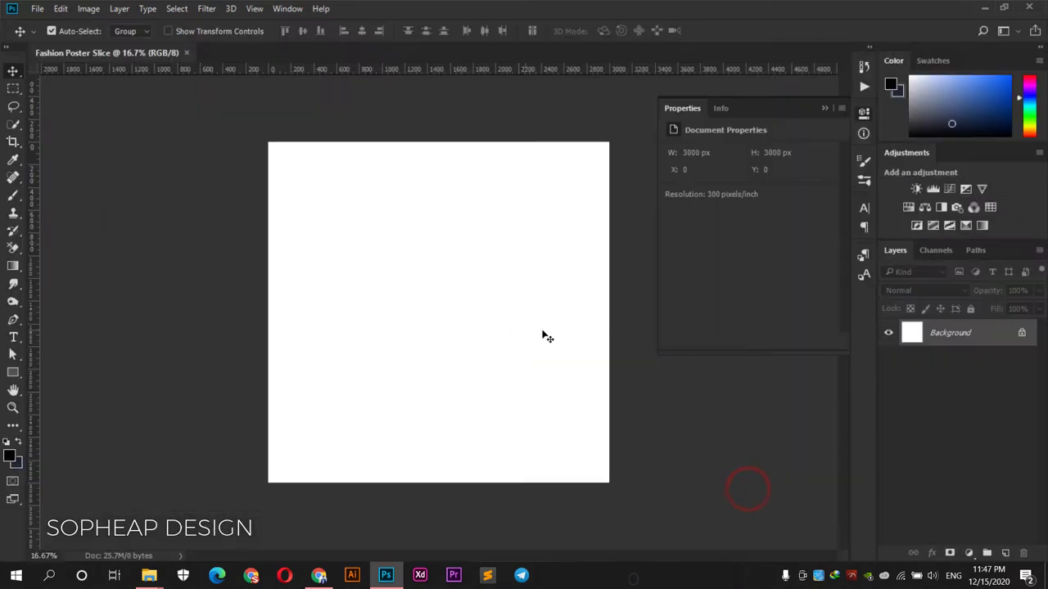
- Place the rooftop photo of the seated man onto the canvas and commit it
click(864, 112)
click(680, 246)
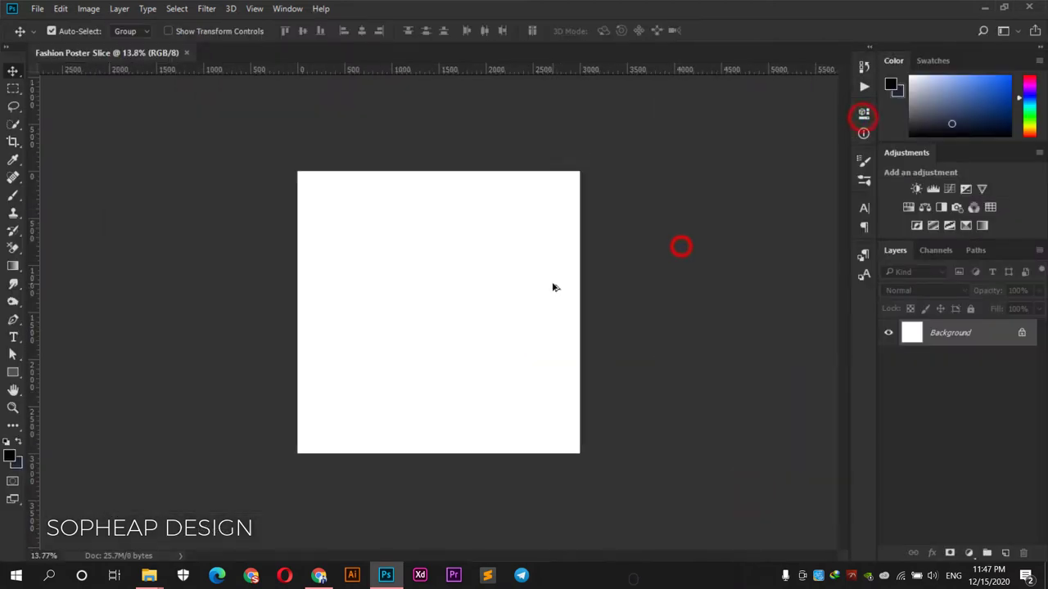
click(149, 575)
mouse_move(168, 109)
mouse_down()
mouse_move(403, 399)
mouse_move(460, 303)
mouse_up()
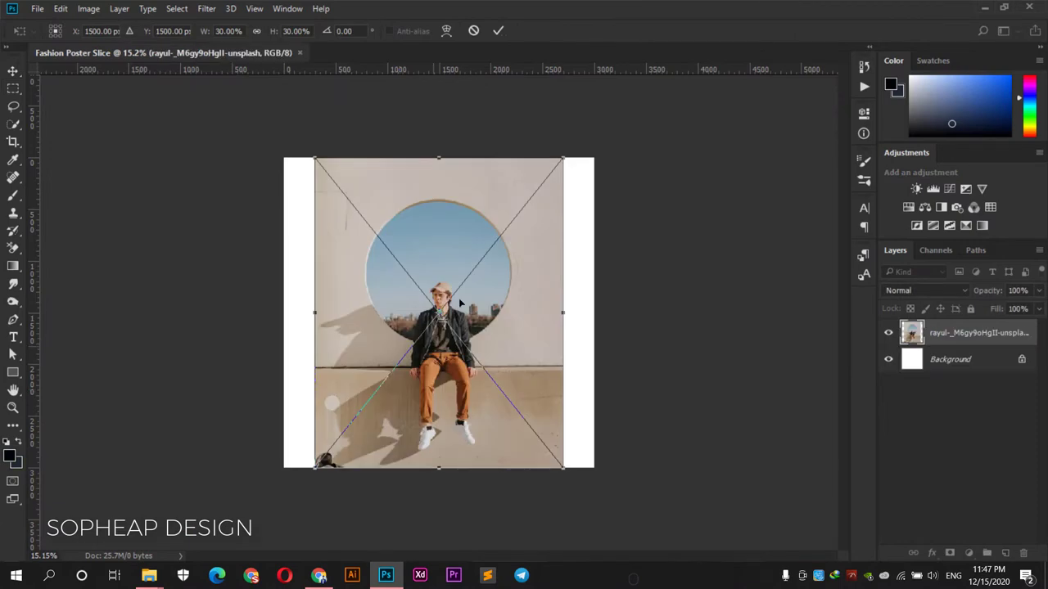
double_click(524, 228)
key(ctrl+0)
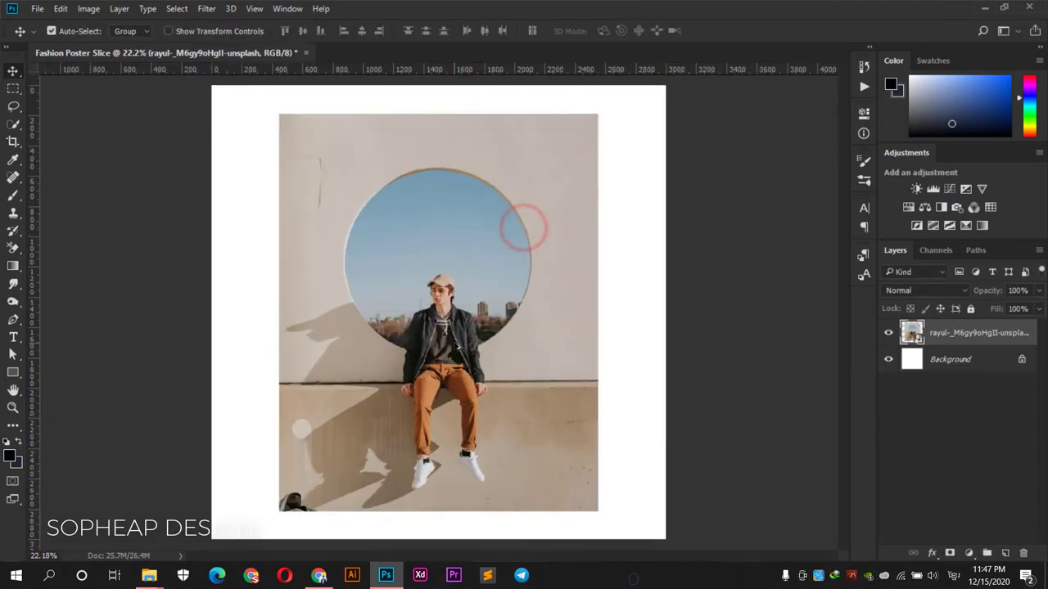
- Add a tan #a28b6c Solid Color fill layer above Background, sampled from the photo
click(988, 367)
click(968, 555)
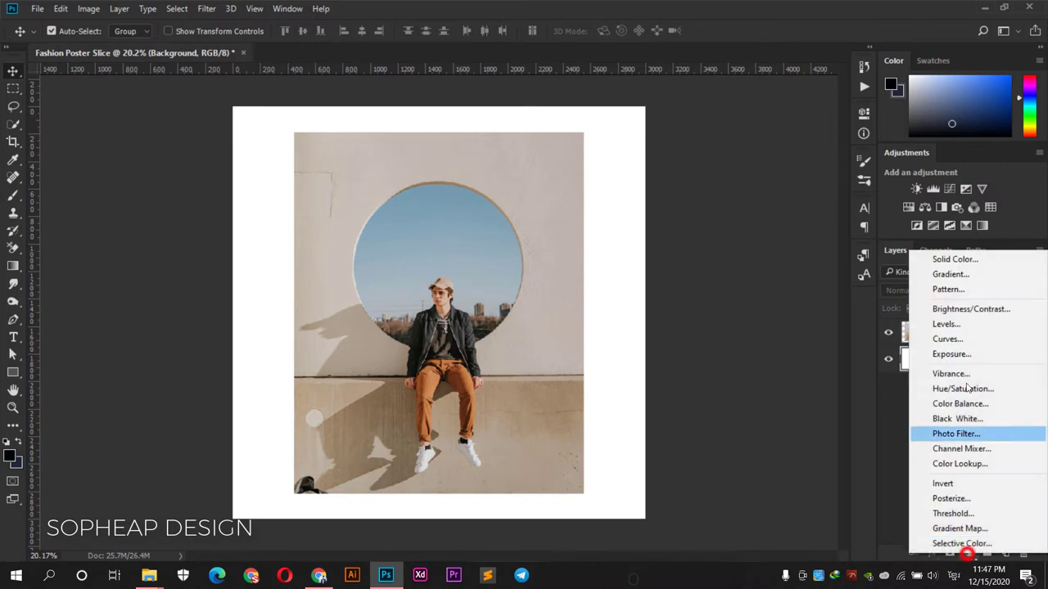
click(983, 257)
click(565, 407)
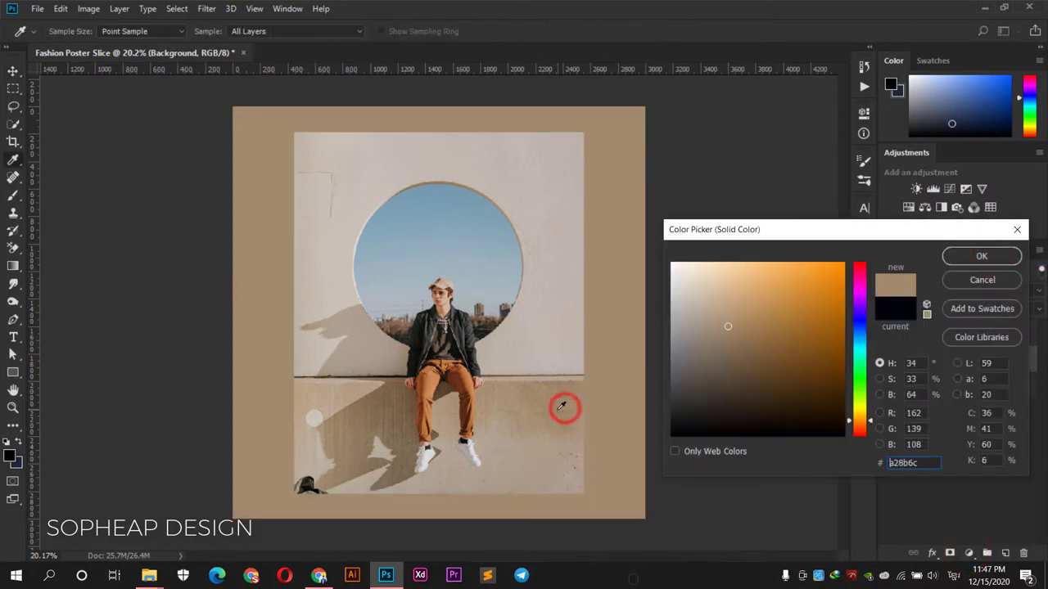
click(962, 256)
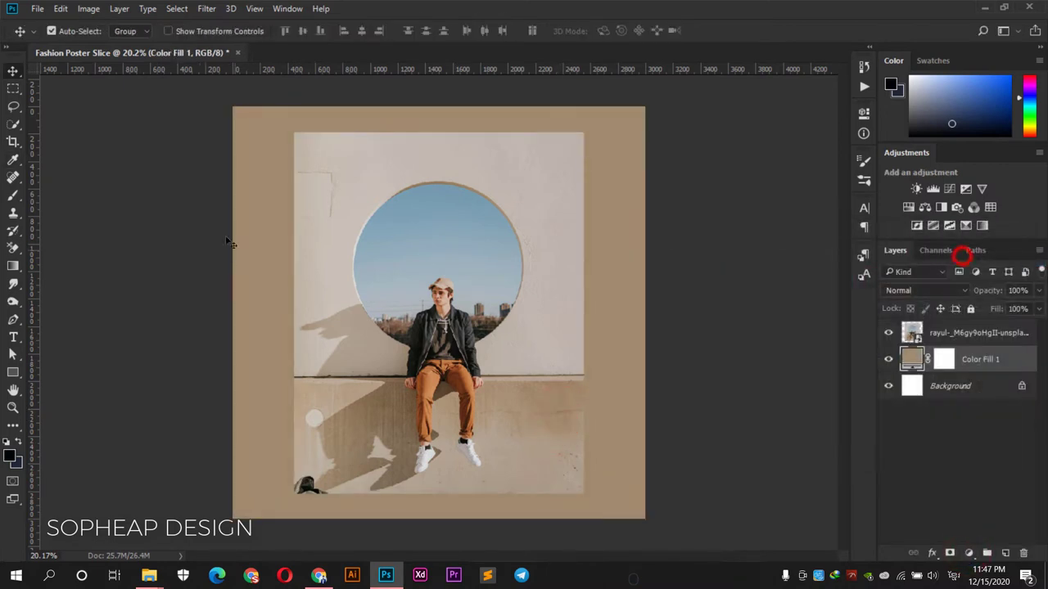
click(80, 141)
click(967, 360)
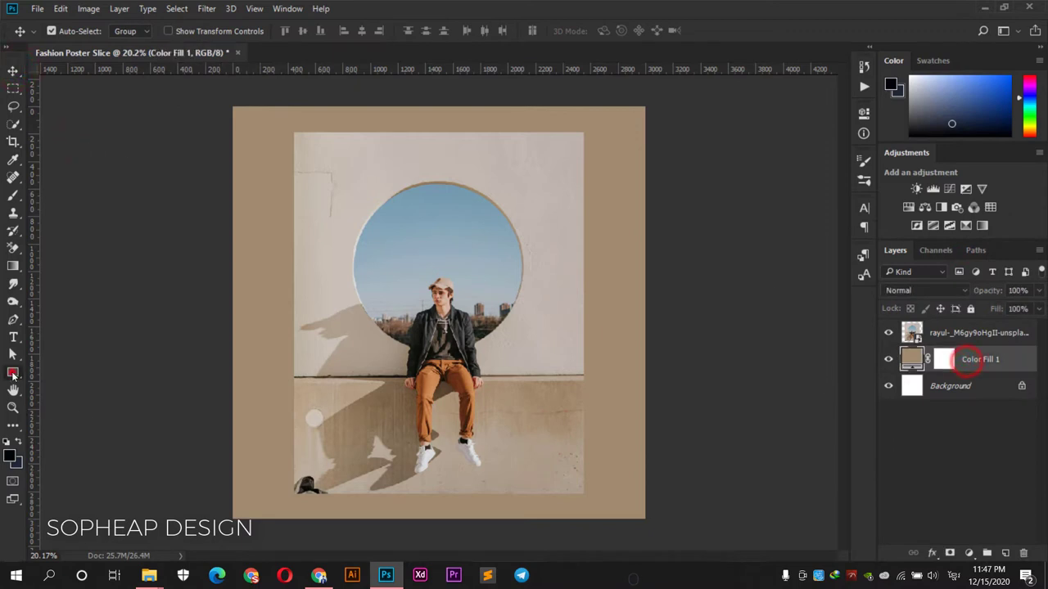
- Hide the photo, draw a tall black rectangle, and make evenly spaced copies
click(13, 374)
click(888, 333)
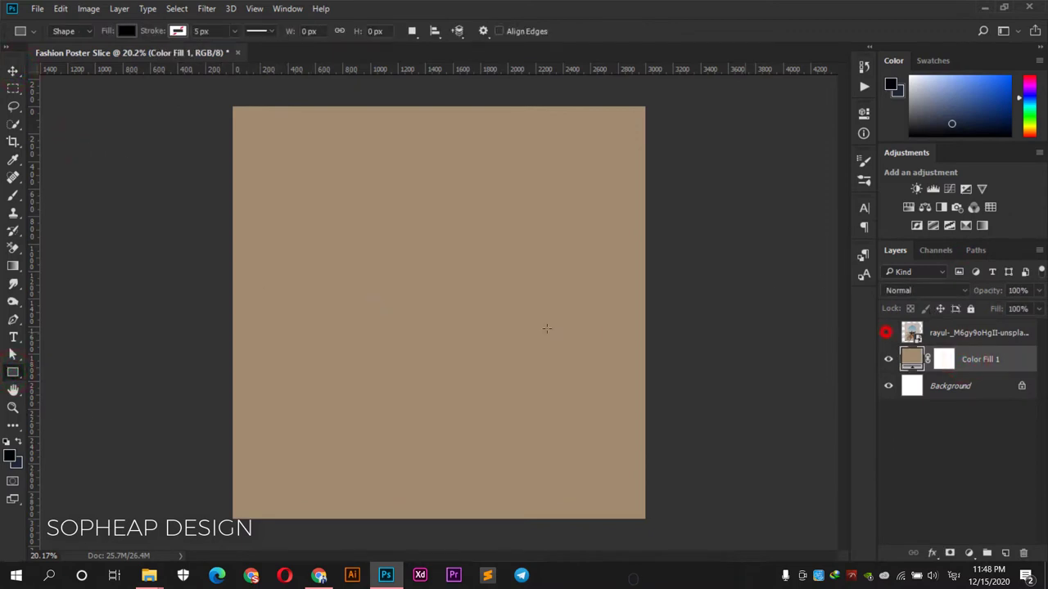
drag(304, 245, 369, 434)
click(13, 71)
mouse_move(351, 305)
mouse_down()
mouse_move(316, 289)
mouse_move(358, 292)
mouse_move(367, 267)
mouse_up()
key(ctrl+0)
click(862, 114)
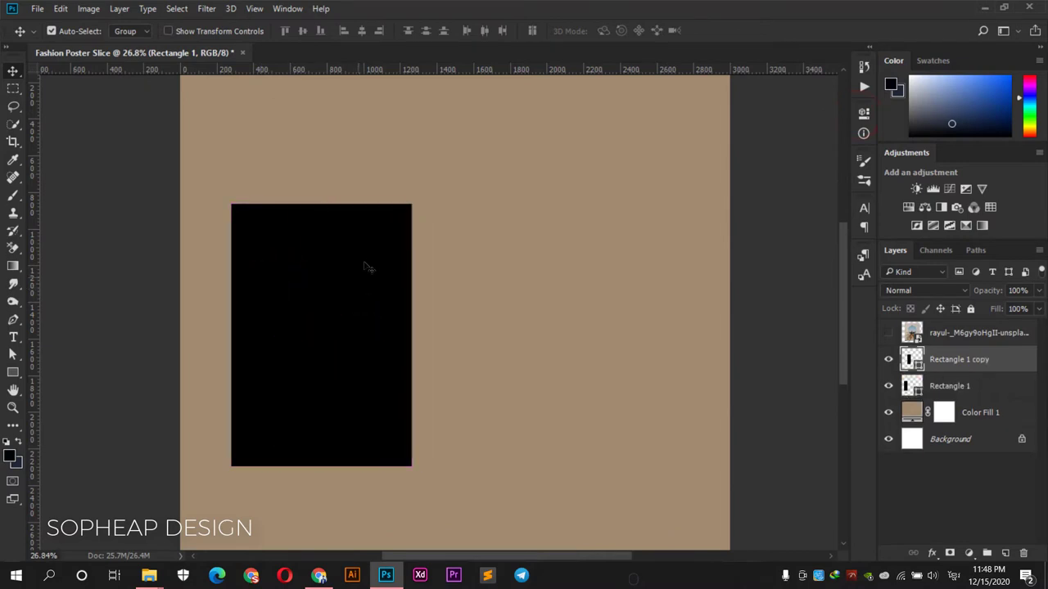
mouse_move(278, 281)
mouse_down()
mouse_move(377, 293)
mouse_move(662, 278)
mouse_move(641, 291)
mouse_up()
- Stagger the five strips to different heights and group them into Group 1
shift+click(949, 465)
click(767, 300)
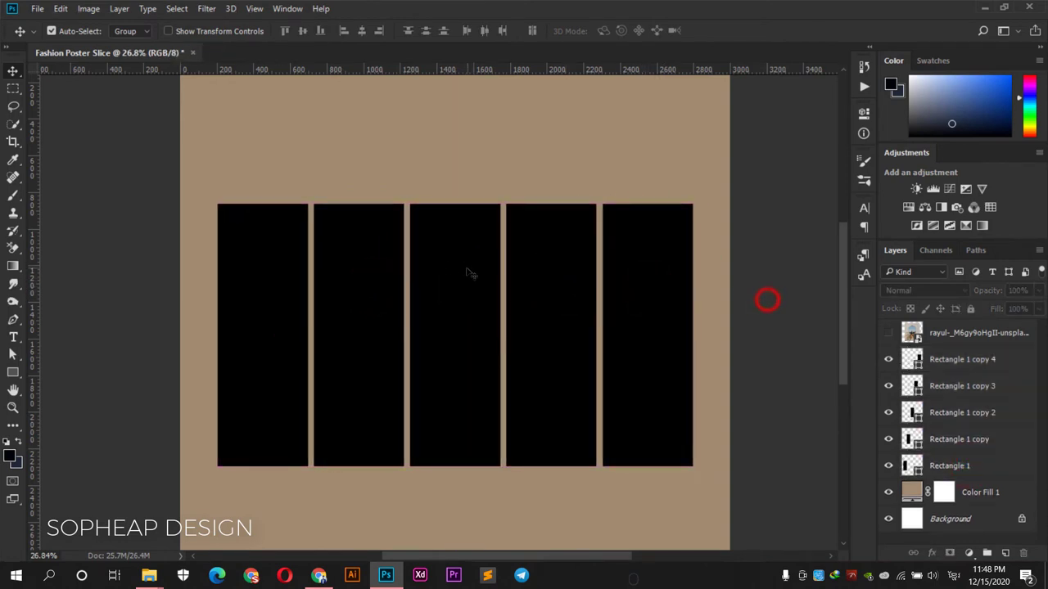
drag(368, 321, 363, 341)
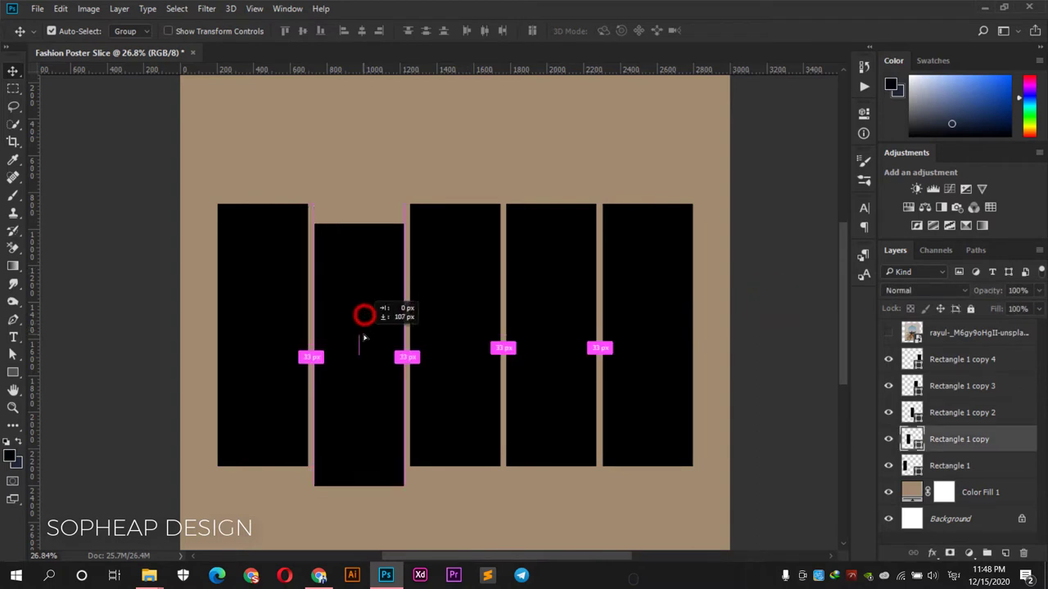
drag(627, 312, 627, 297)
drag(561, 303, 561, 359)
click(477, 350)
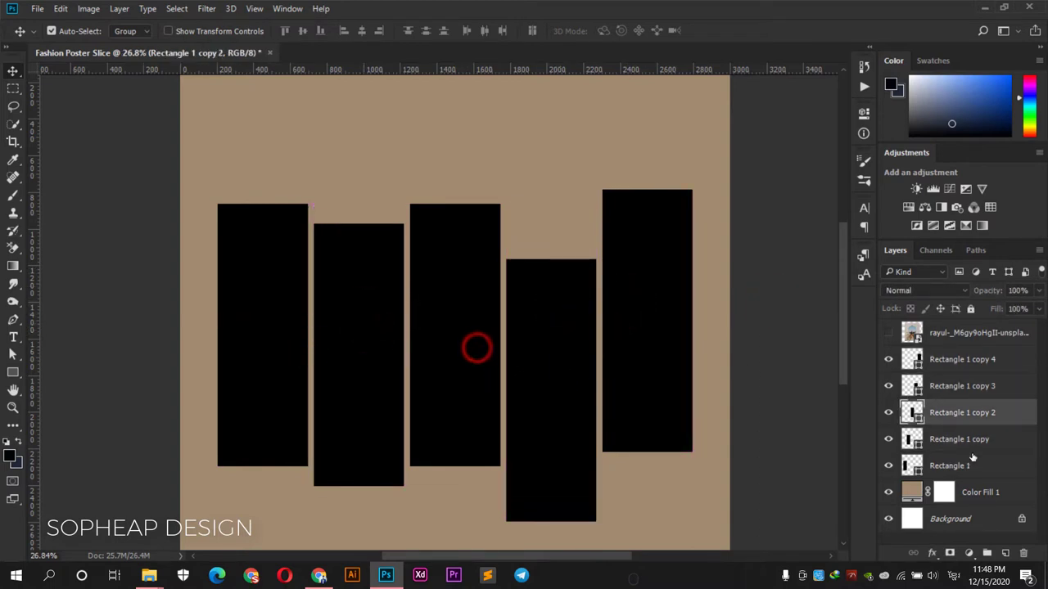
shift+click(972, 464)
key(ctrl+g)
- Show the photo again and clip it to the strip group
click(888, 333)
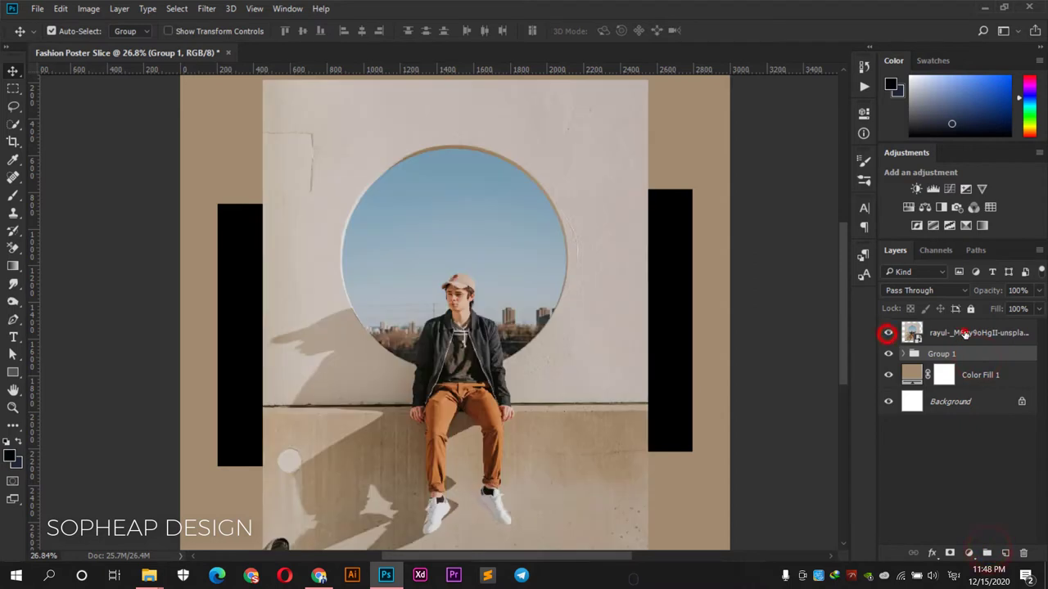
click(965, 334)
right_click(976, 344)
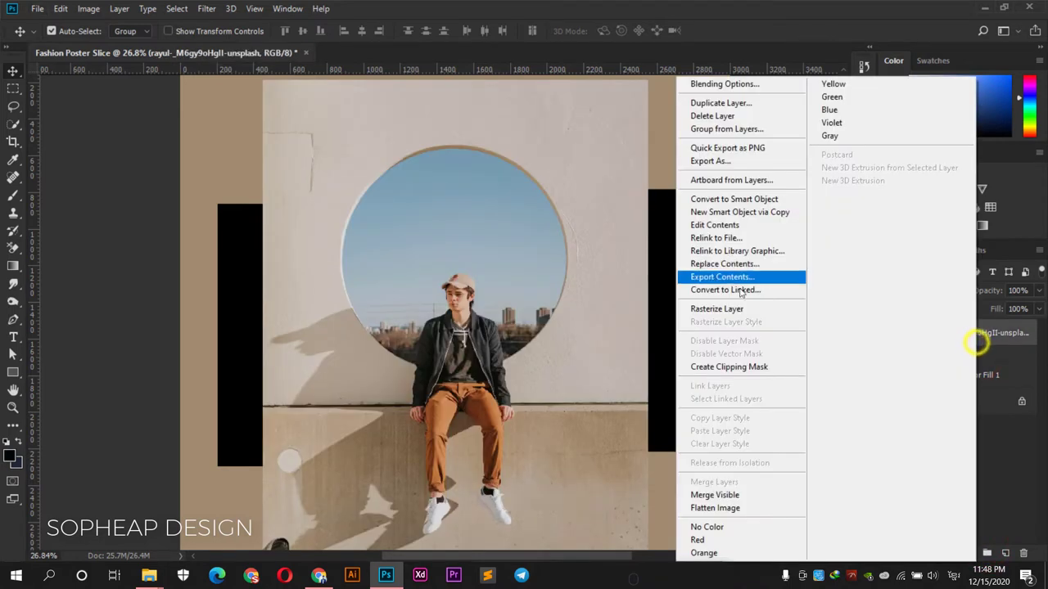
click(777, 365)
- Resize and reposition the clipped photo to fit across the strips
key(ctrl+t)
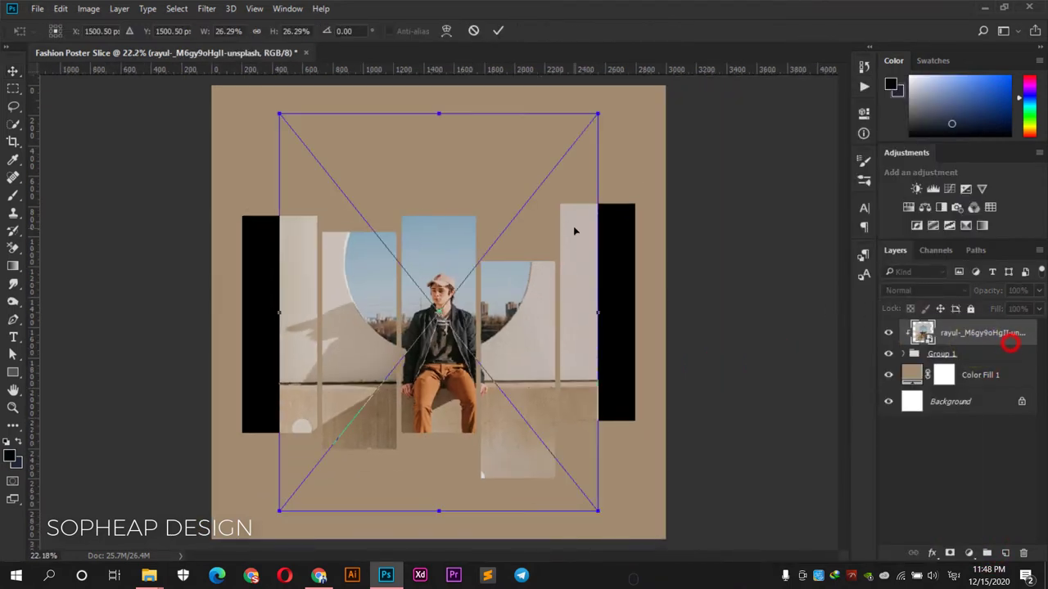
drag(597, 112, 663, 90)
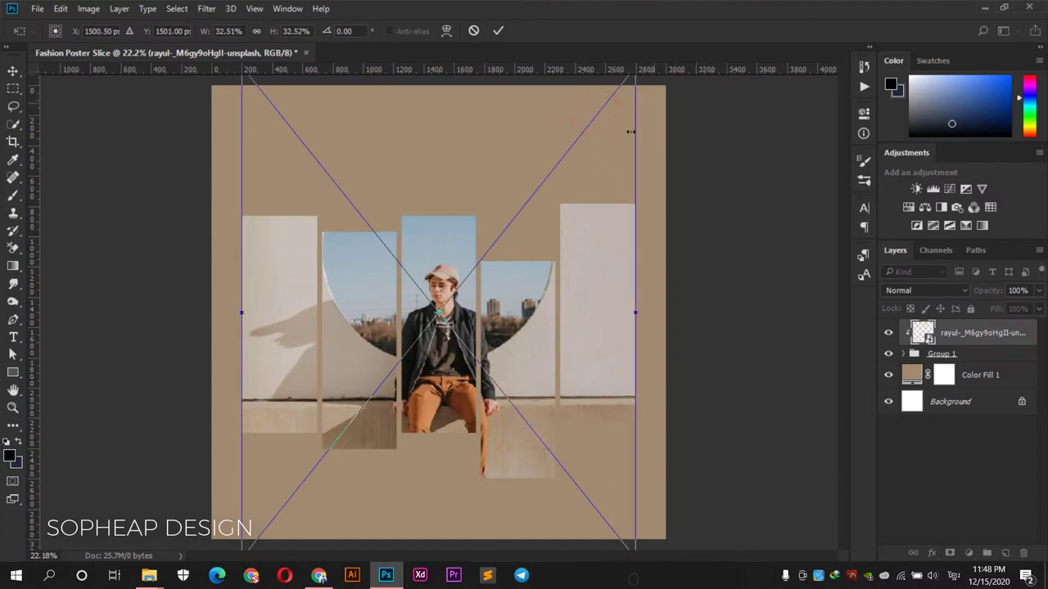
drag(556, 231, 556, 199)
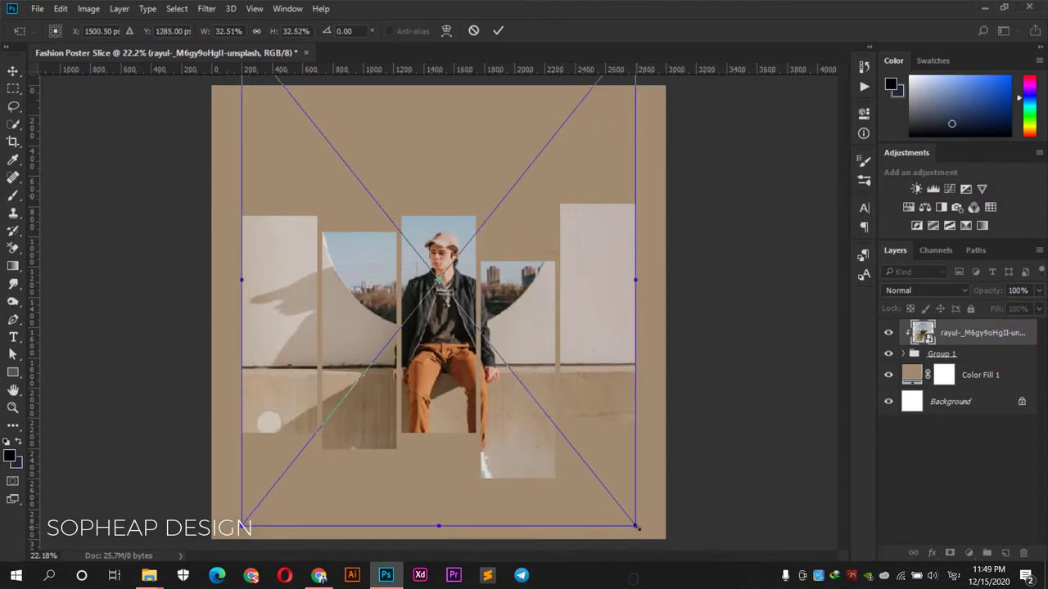
mouse_move(637, 528)
mouse_down()
mouse_move(652, 533)
mouse_move(639, 522)
mouse_up()
drag(573, 442, 574, 434)
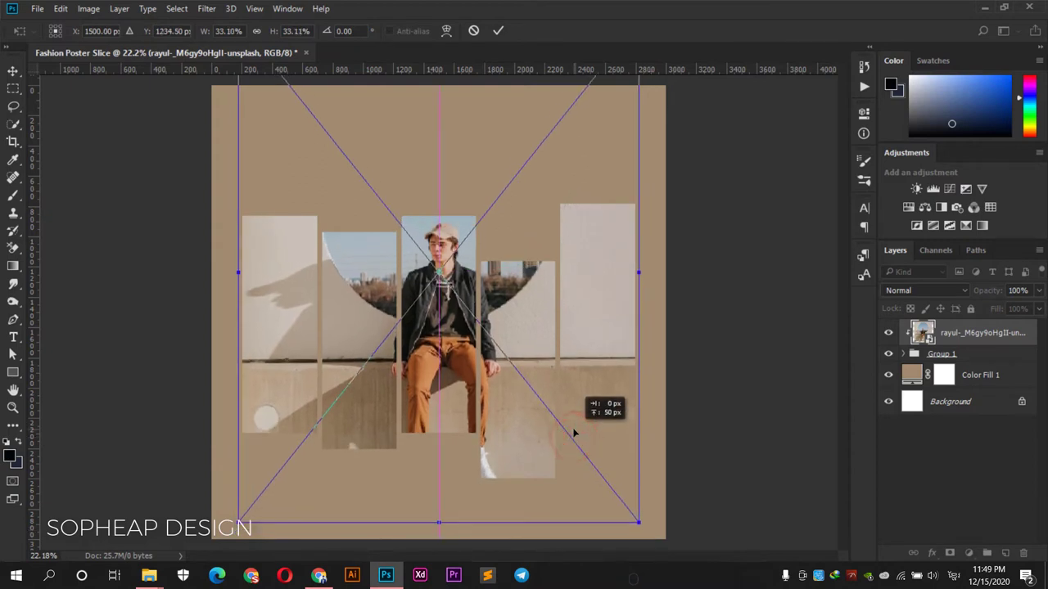
key(Return)
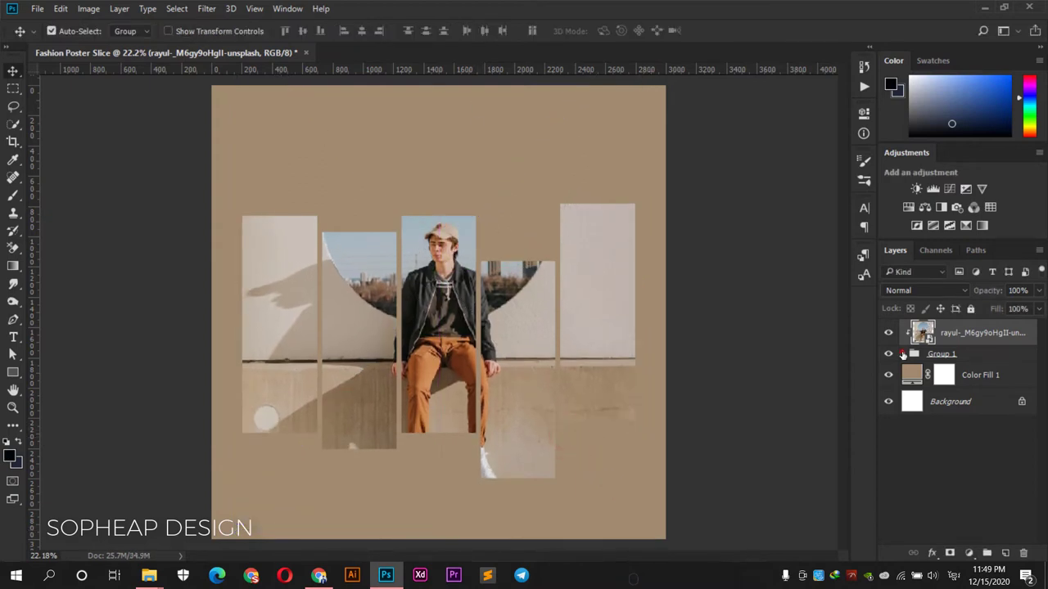
- Check the rectangle strip layers, collapse Group 1, and select the clipped photo layer
click(903, 353)
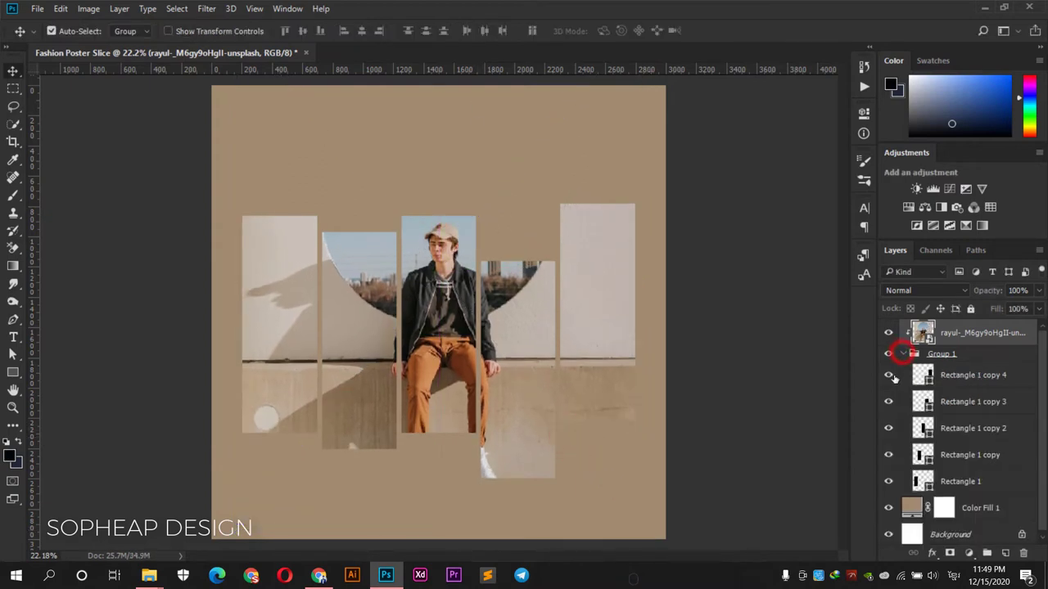
click(888, 428)
click(888, 401)
click(966, 401)
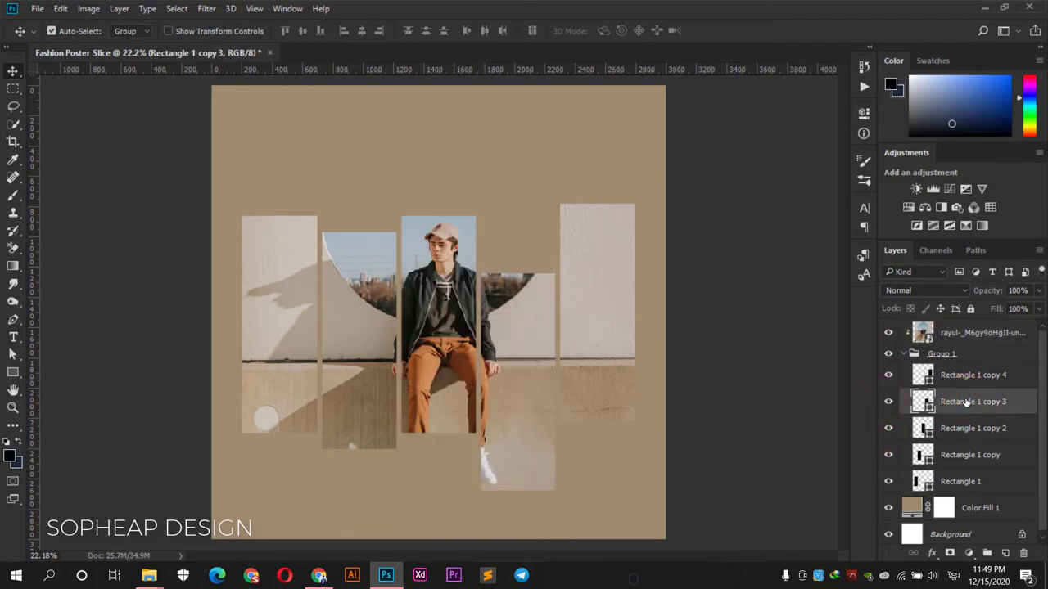
click(965, 376)
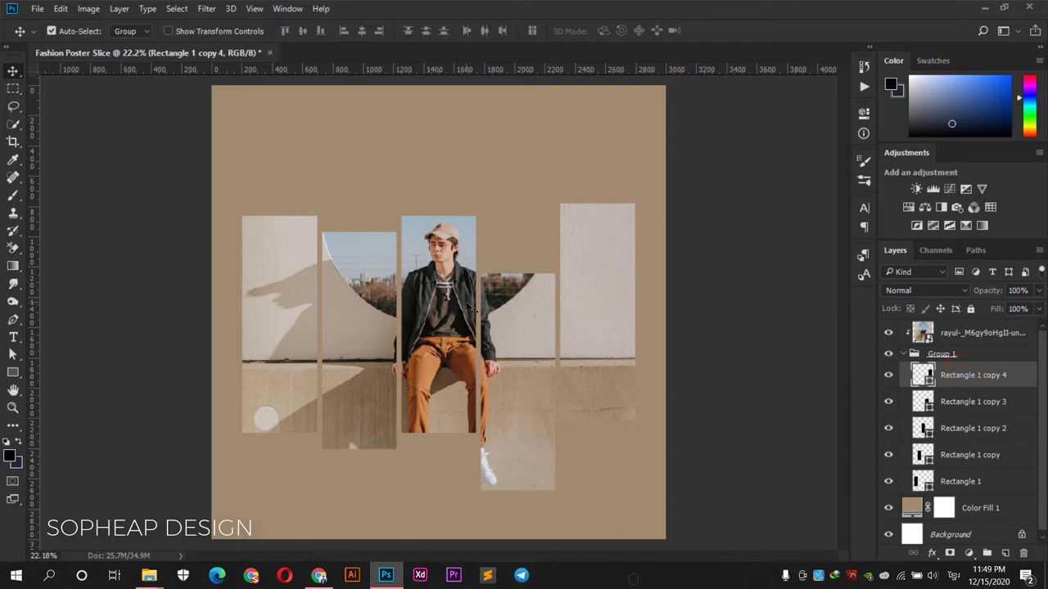
click(888, 428)
click(989, 433)
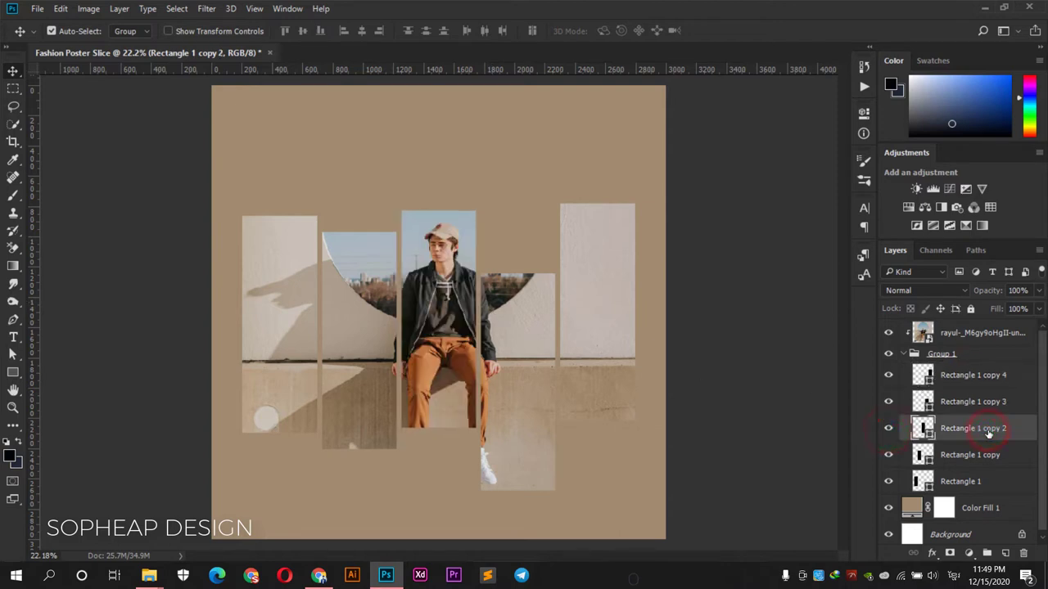
click(902, 353)
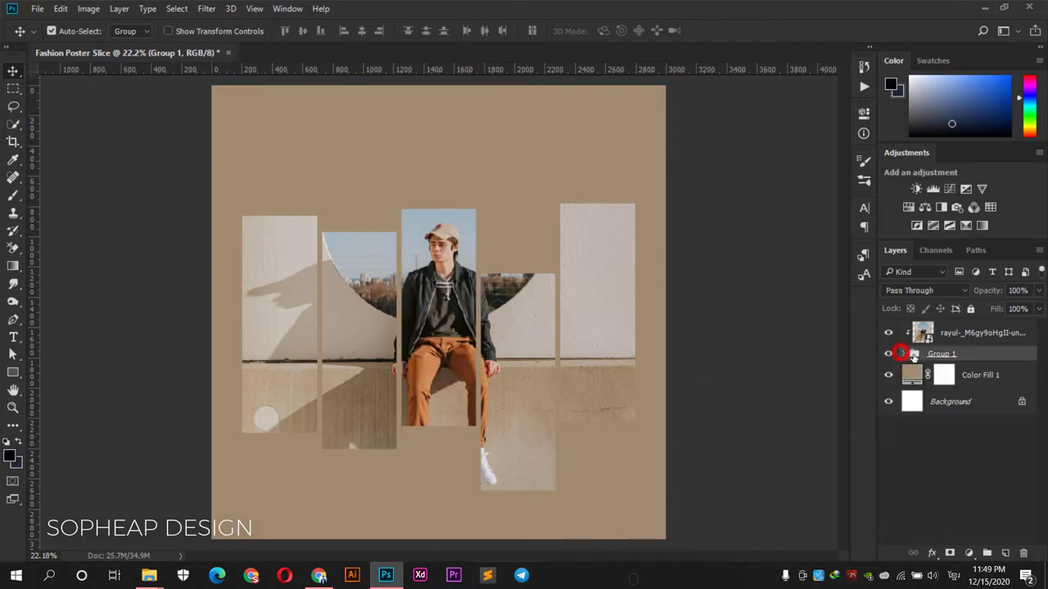
click(1011, 334)
- Apply a Multiply drop shadow to Group 1: opacity 35%, angle 126°, distance 50 px
double_click(1008, 353)
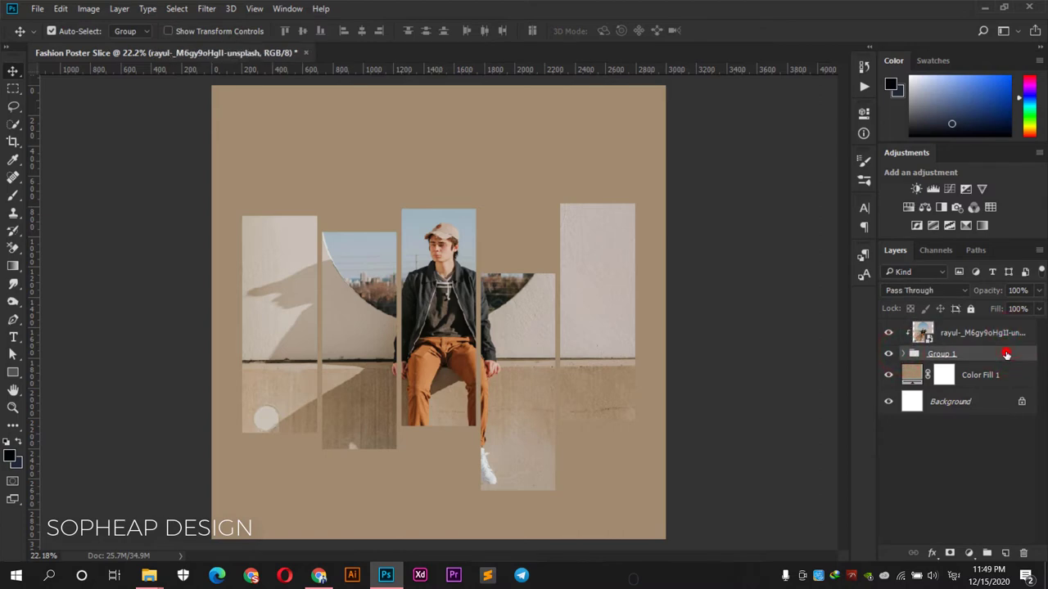
drag(766, 46, 702, 32)
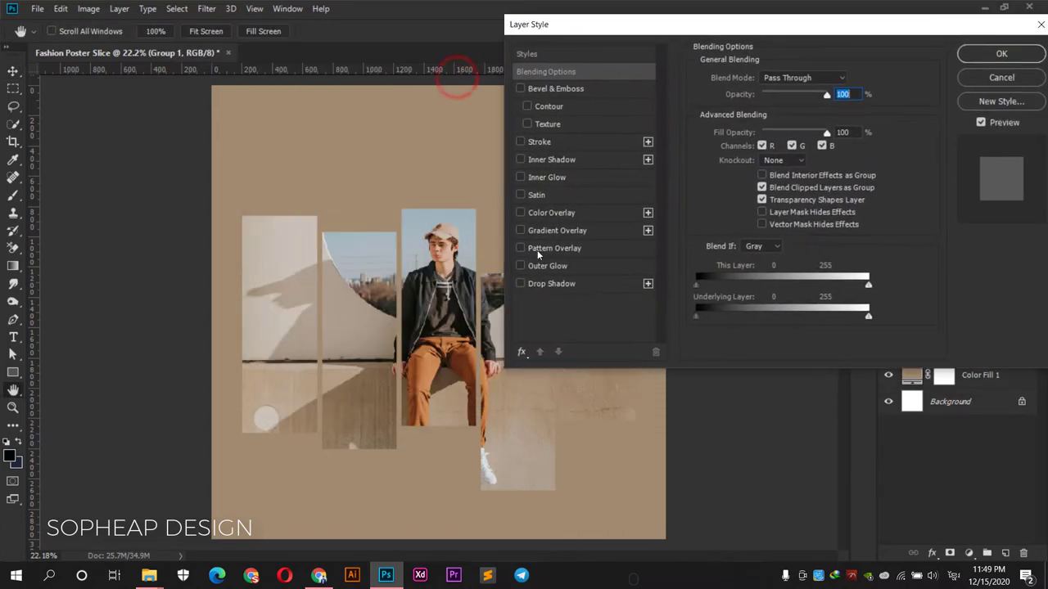
click(551, 284)
drag(775, 102, 772, 99)
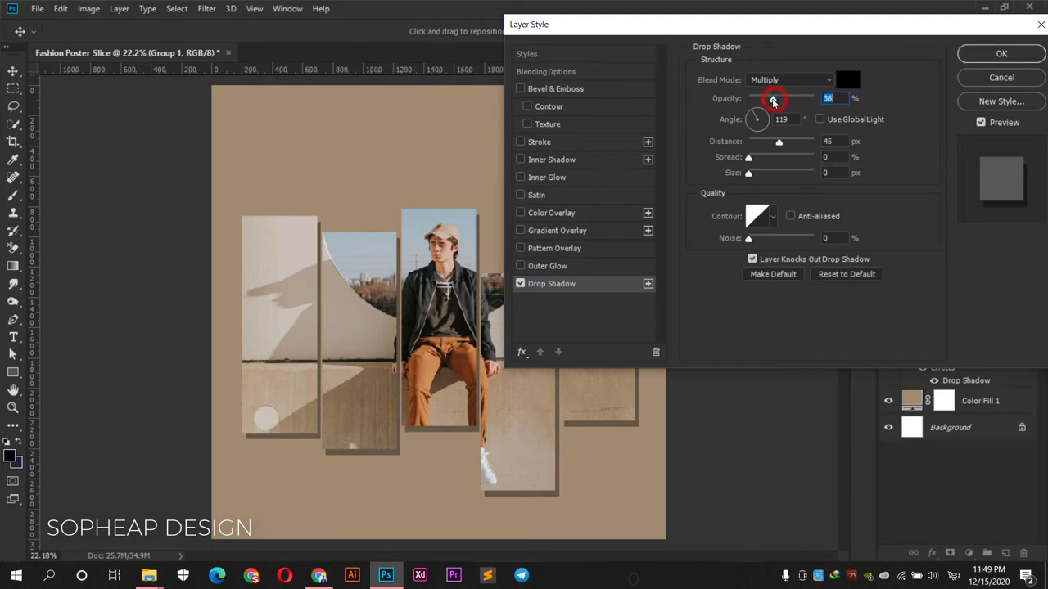
double_click(827, 141)
text(40)
double_click(782, 119)
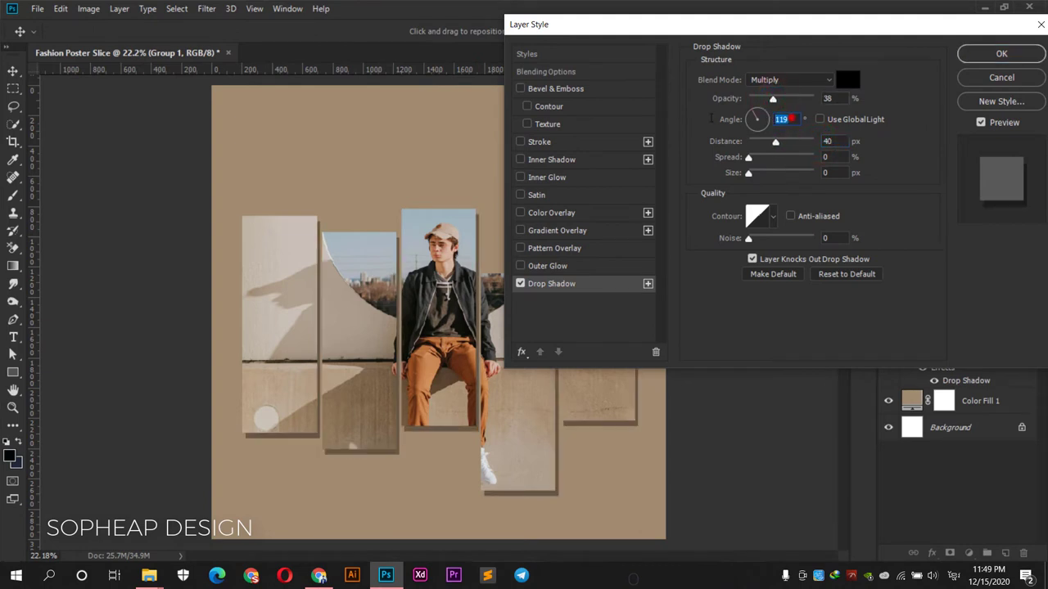
text(90)
drag(760, 120, 747, 109)
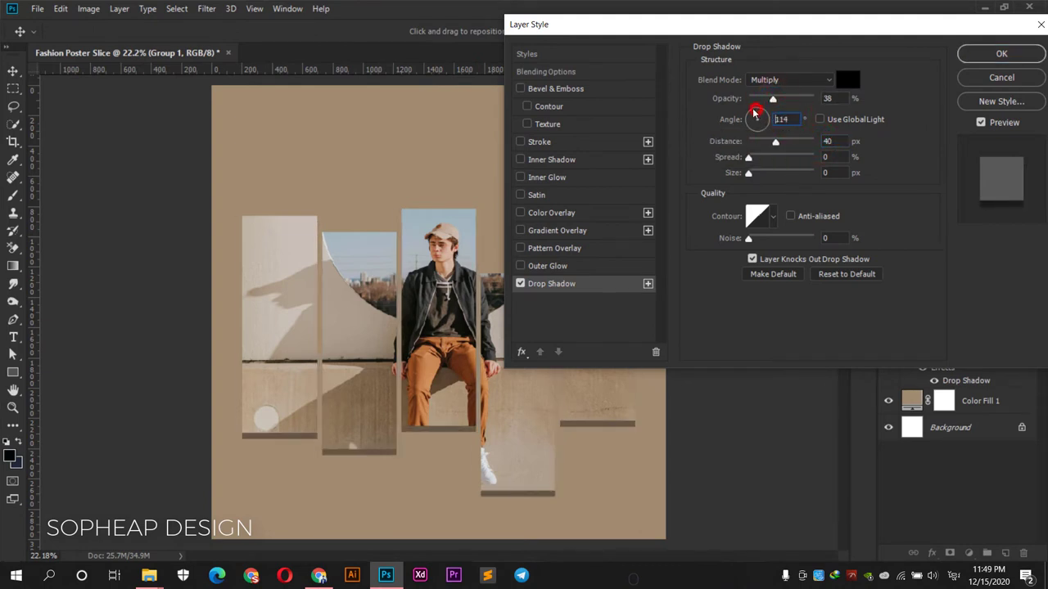
click(828, 141)
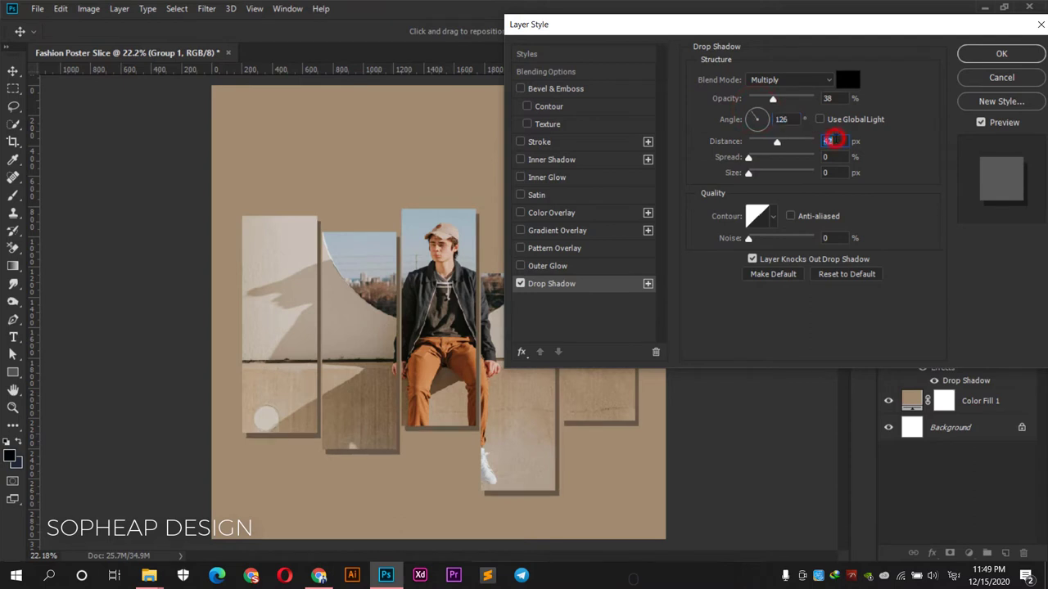
text(50)
drag(772, 100, 770, 99)
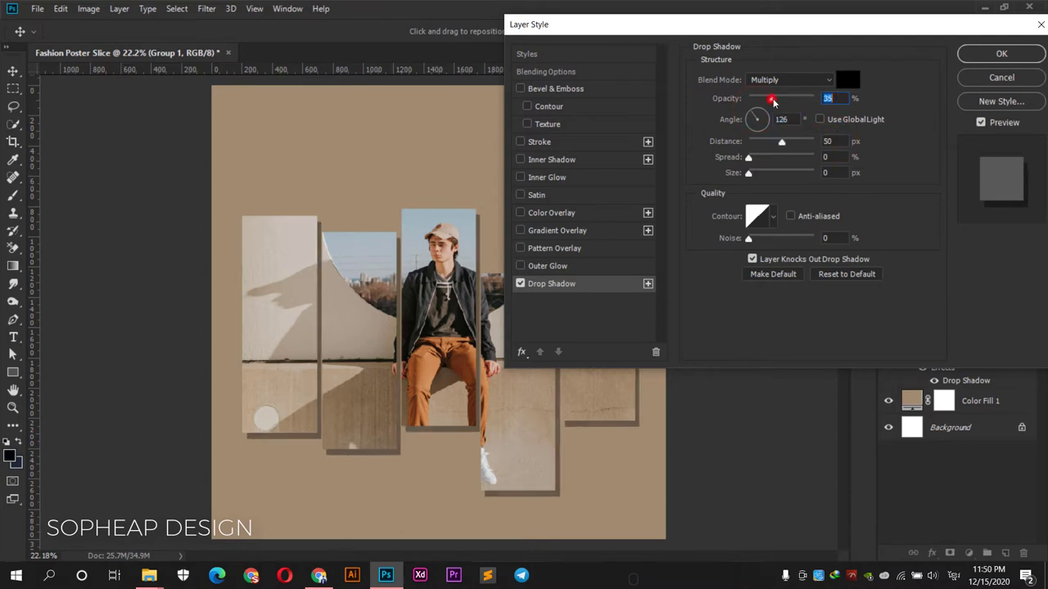
drag(842, 19, 802, 23)
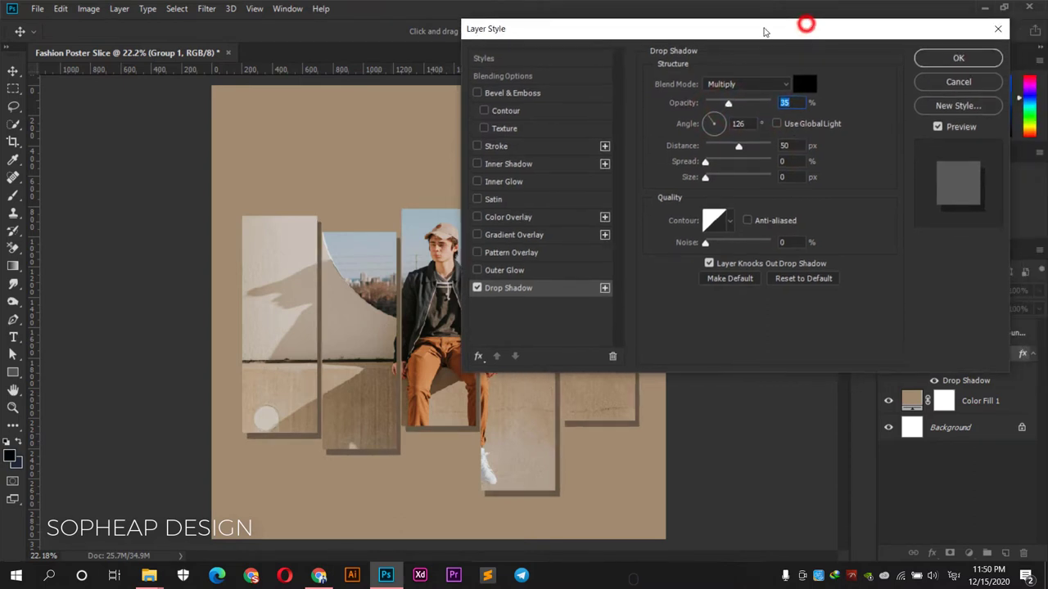
click(962, 58)
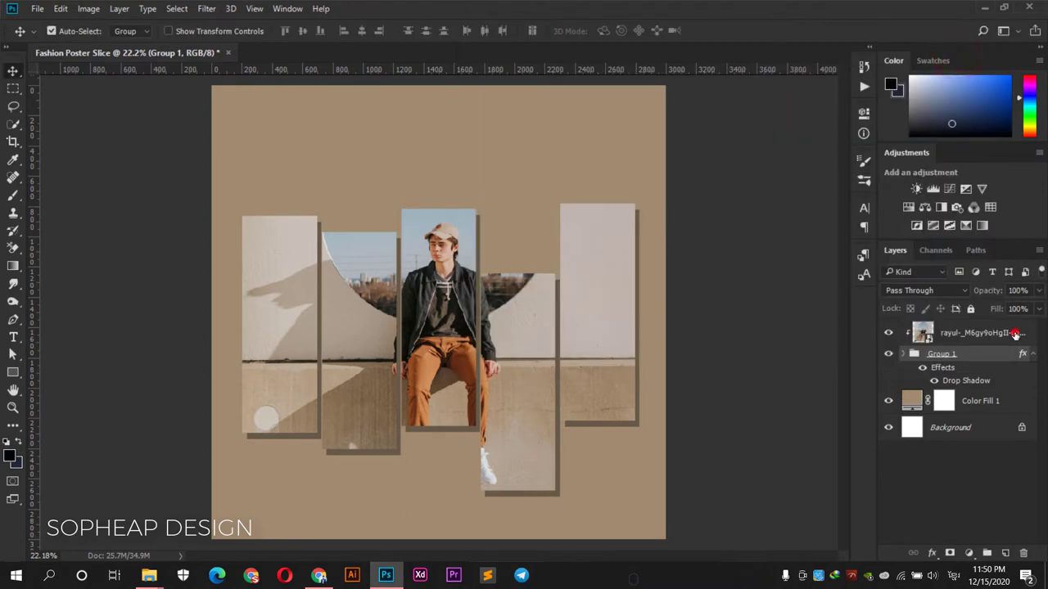
- Group the photo and strips into Group 2, scale it to about 88%, nudge it up
key(ctrl+g)
click(760, 309)
scroll(760, 309, down, 1)
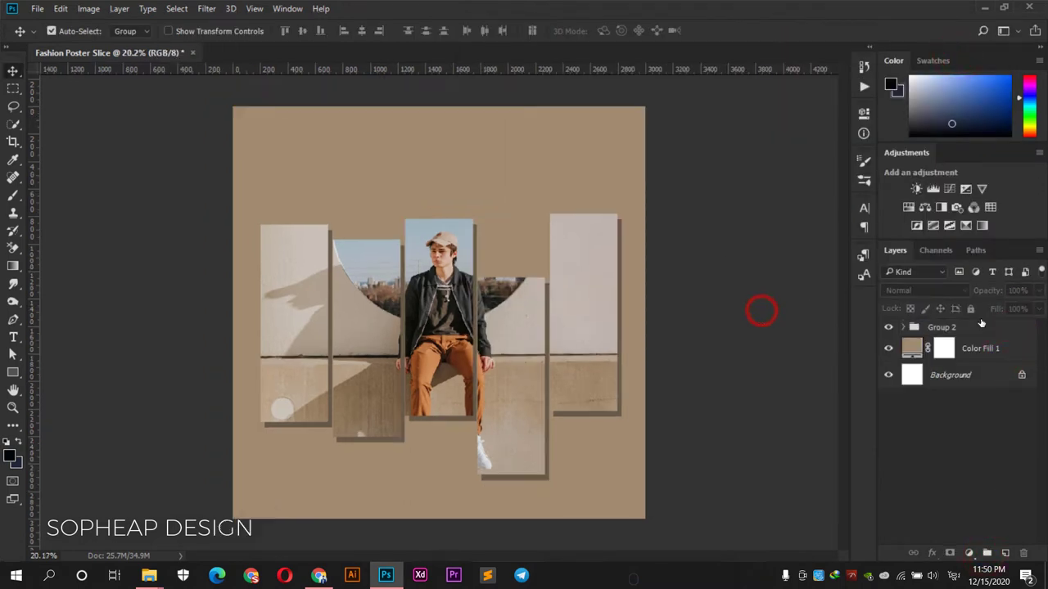
click(982, 326)
key(ctrl+t)
drag(625, 506, 602, 481)
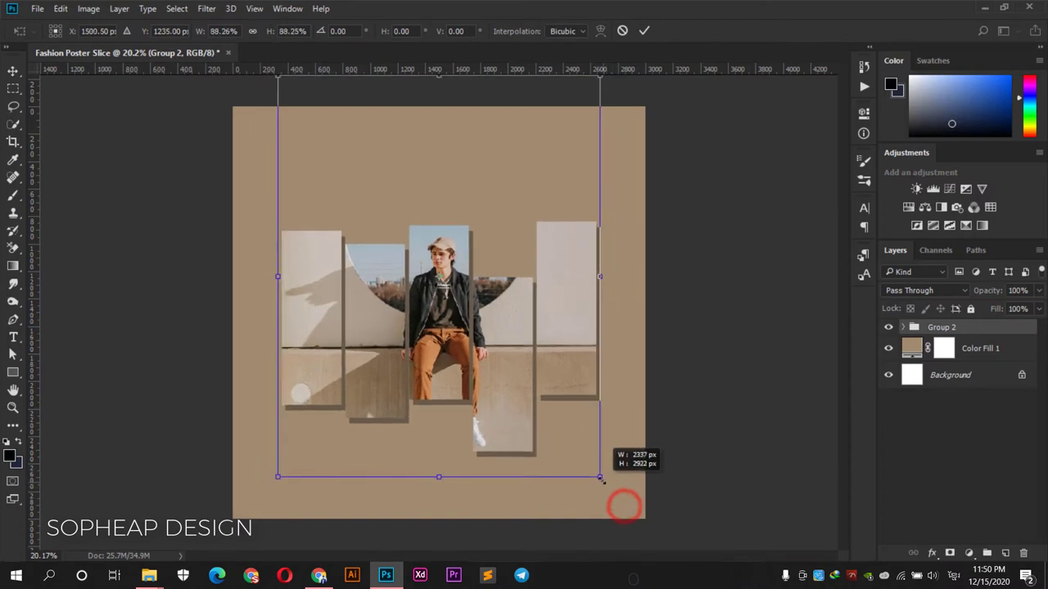
drag(565, 384, 563, 362)
key(Return)
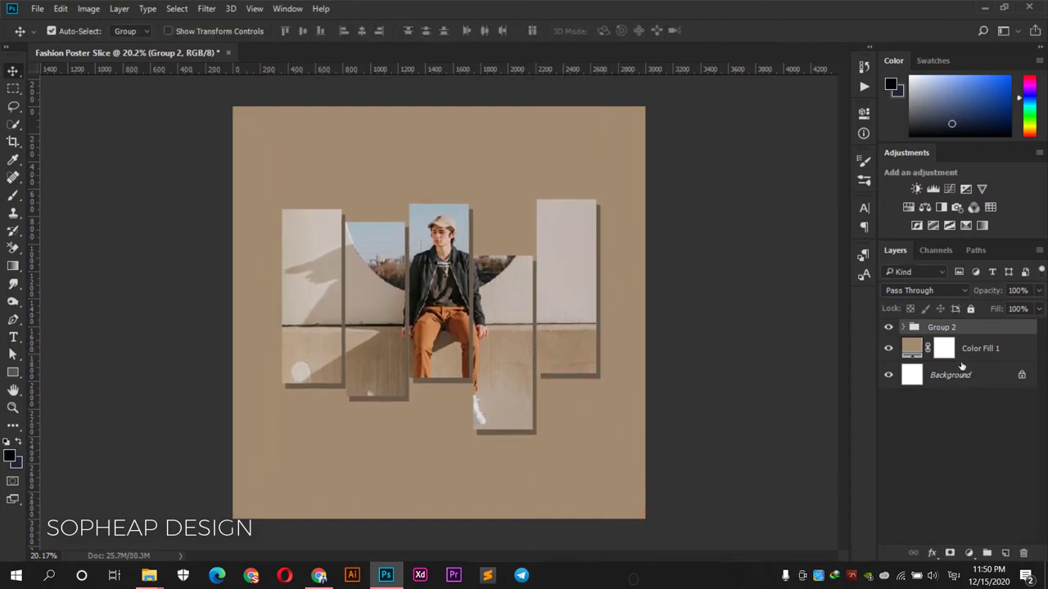
click(981, 348)
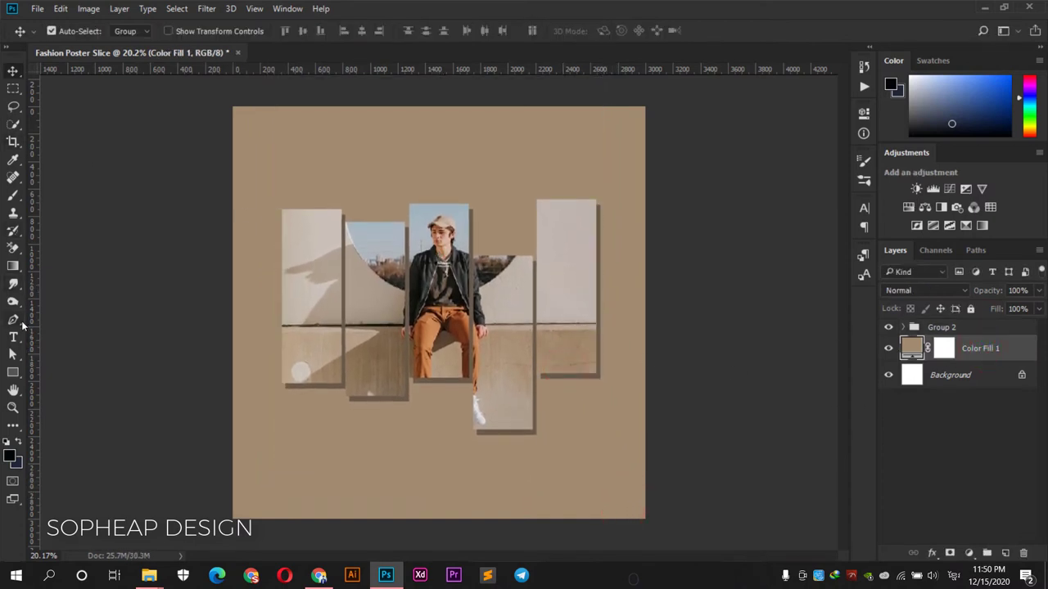
click(18, 321)
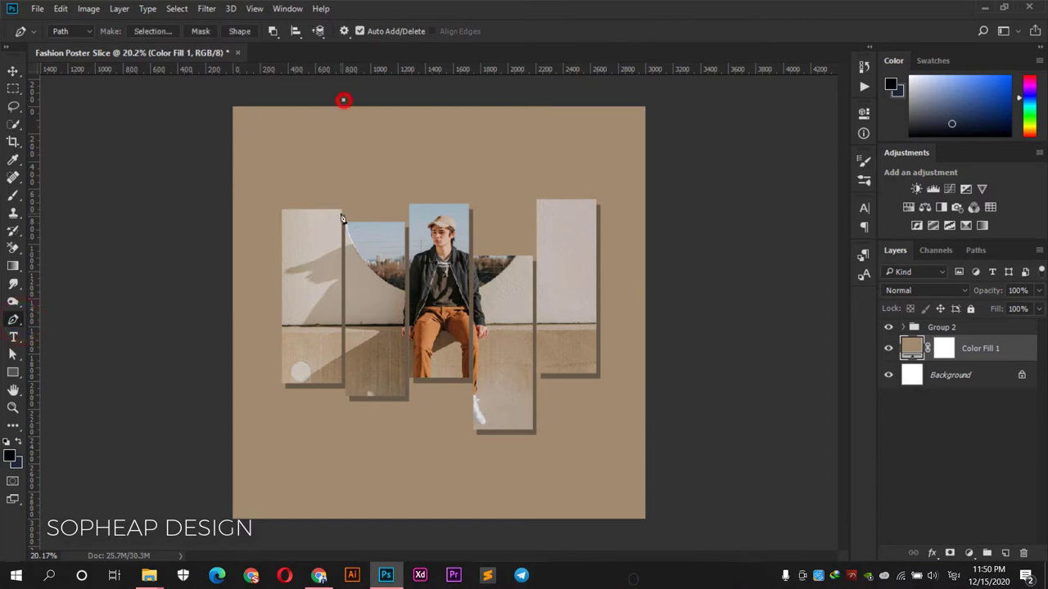
- Draw a curved pen path down the poster's left side and turn it into a selection
drag(367, 256, 563, 387)
drag(196, 456, 146, 363)
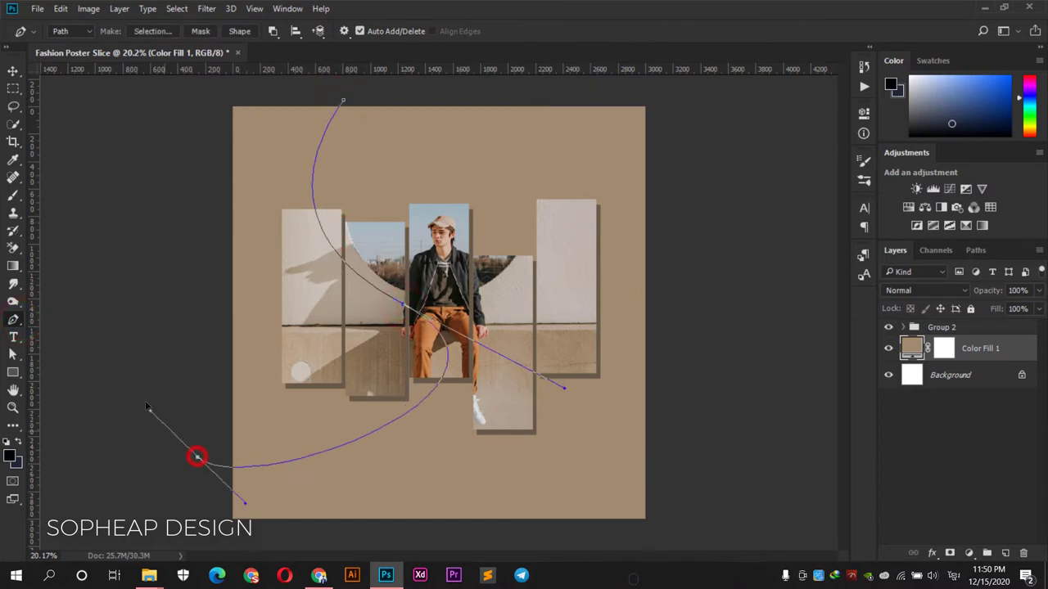
drag(172, 102, 285, 88)
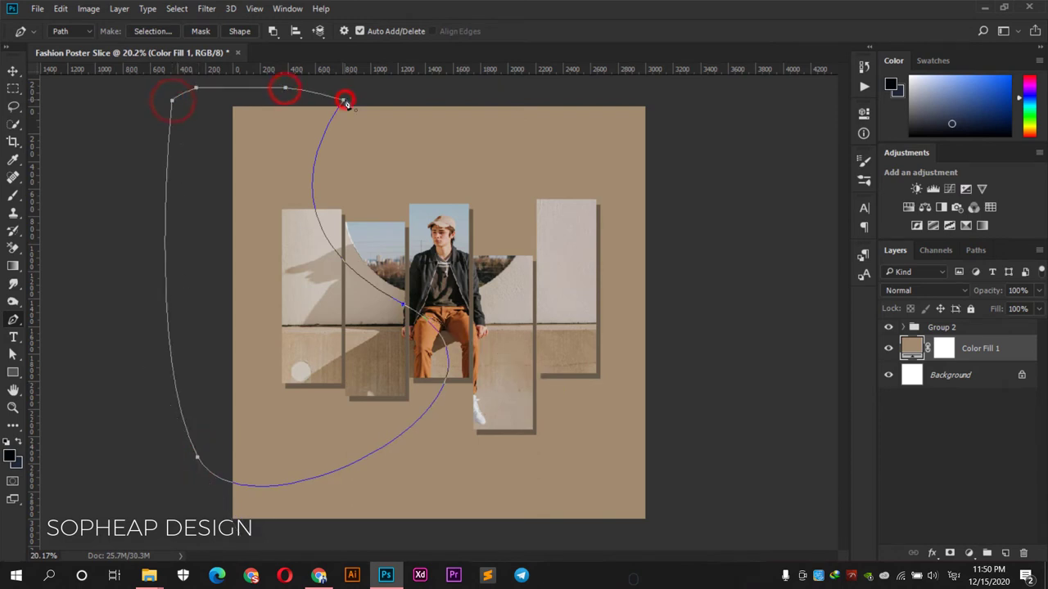
right_click(288, 136)
click(328, 202)
click(599, 157)
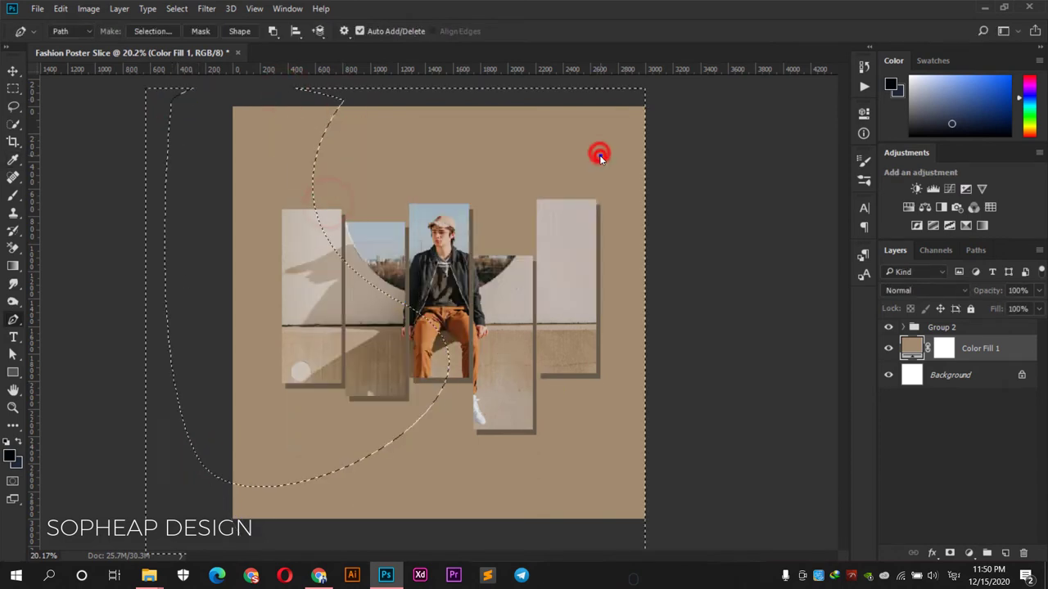
- Fill the selection with a light beige #c6bfb5 Solid Color layer sampled from the strips
click(969, 553)
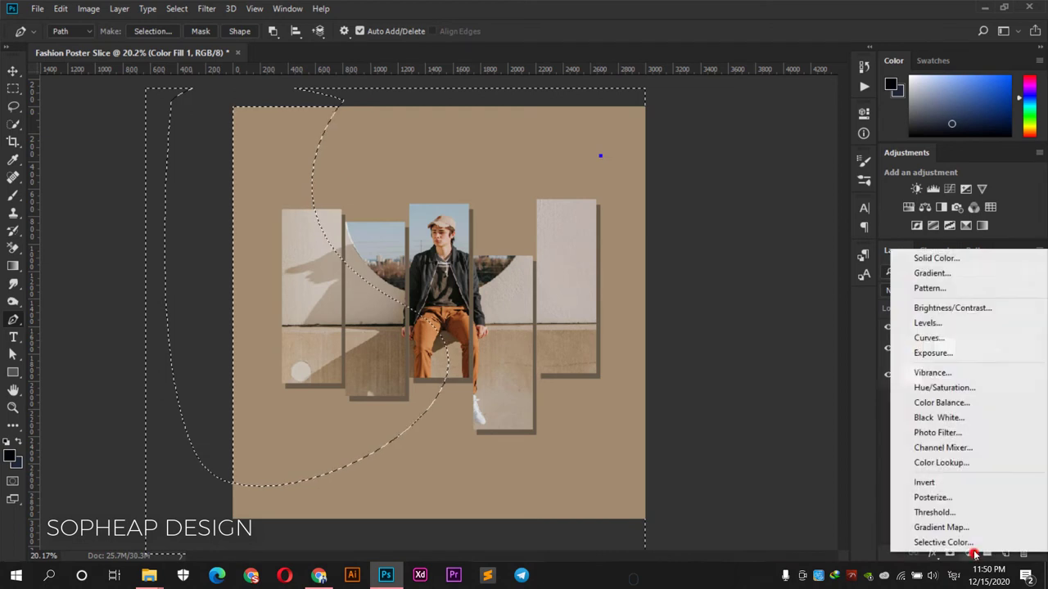
click(935, 258)
click(467, 210)
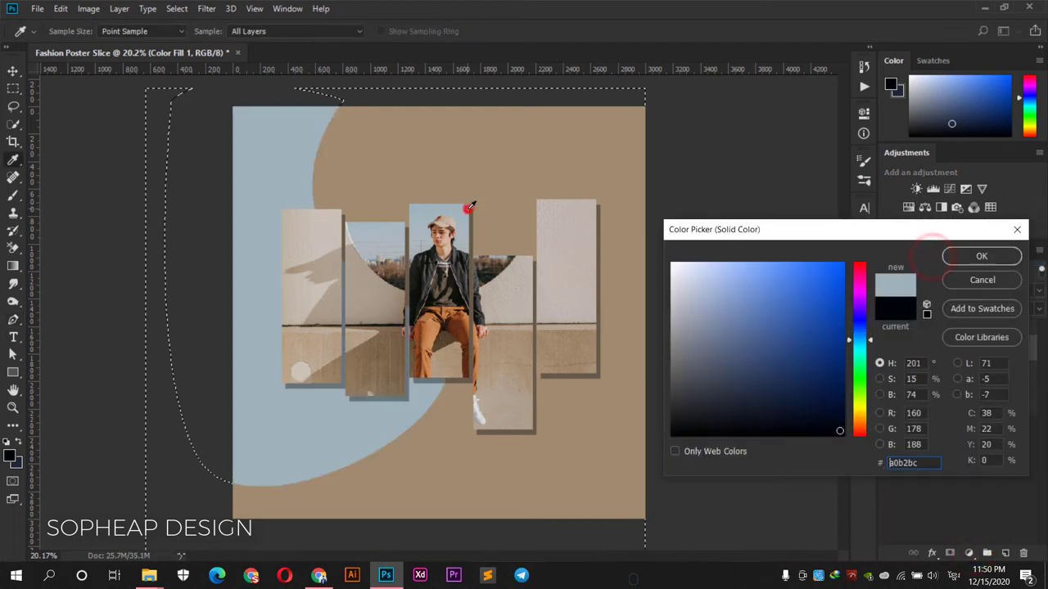
click(522, 307)
click(565, 303)
click(563, 255)
click(561, 298)
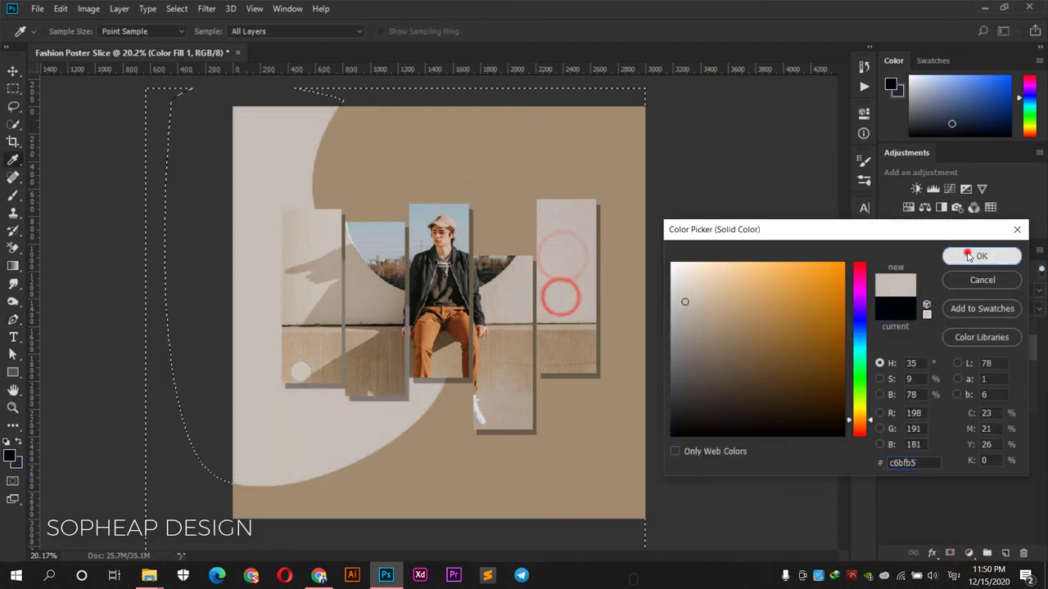
click(968, 256)
click(13, 70)
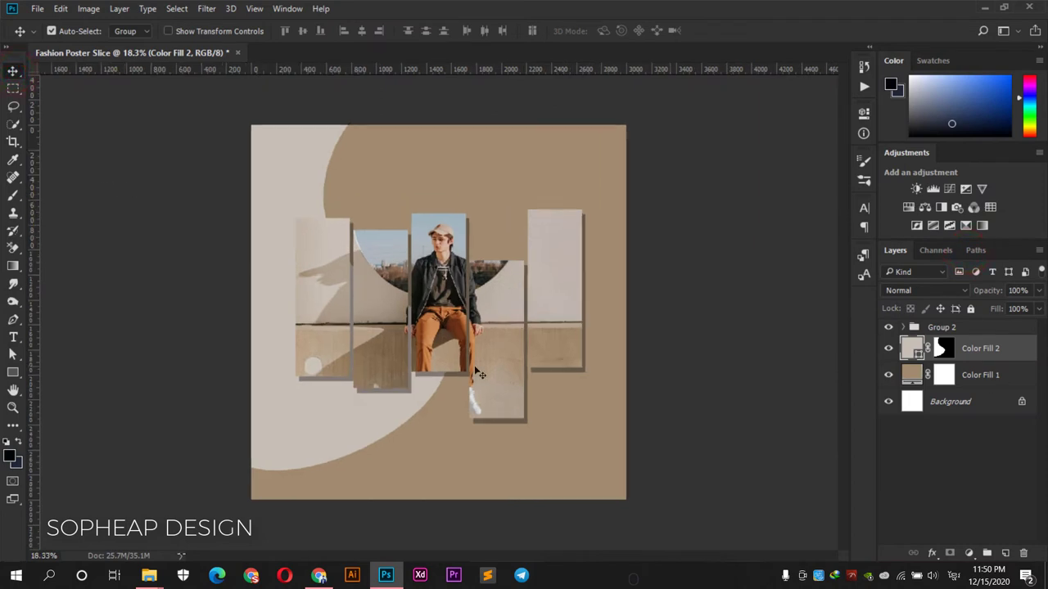
- Draw a closed curved wave path along the poster's right side
click(14, 319)
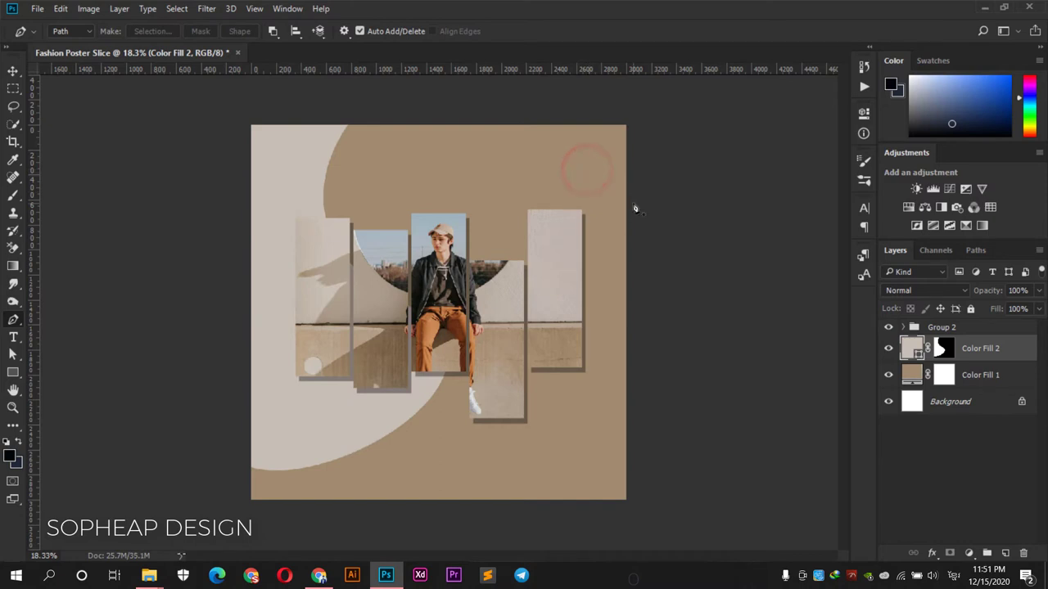
drag(525, 275, 585, 366)
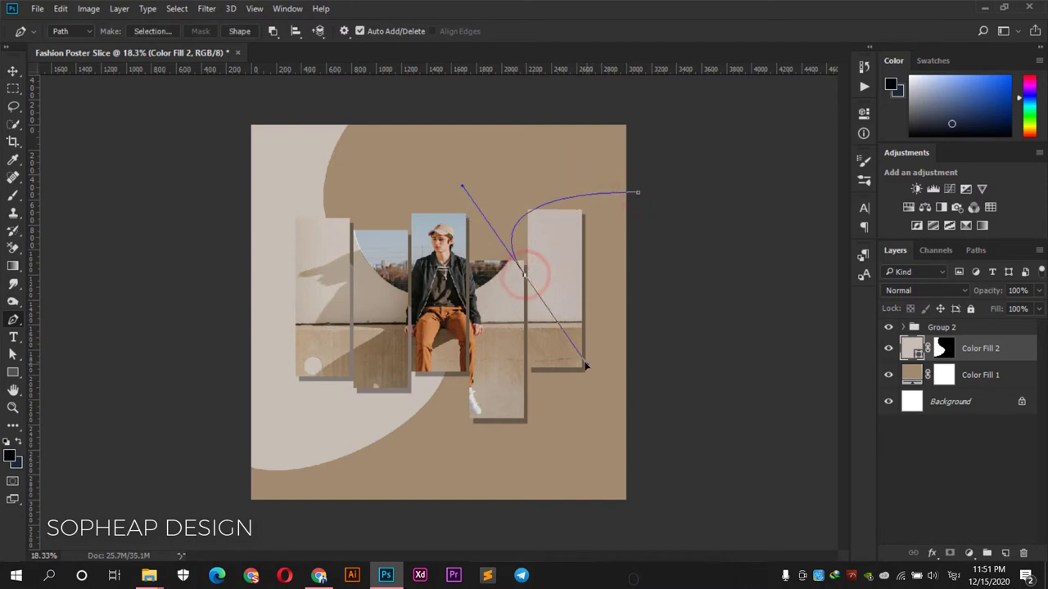
drag(531, 461, 490, 486)
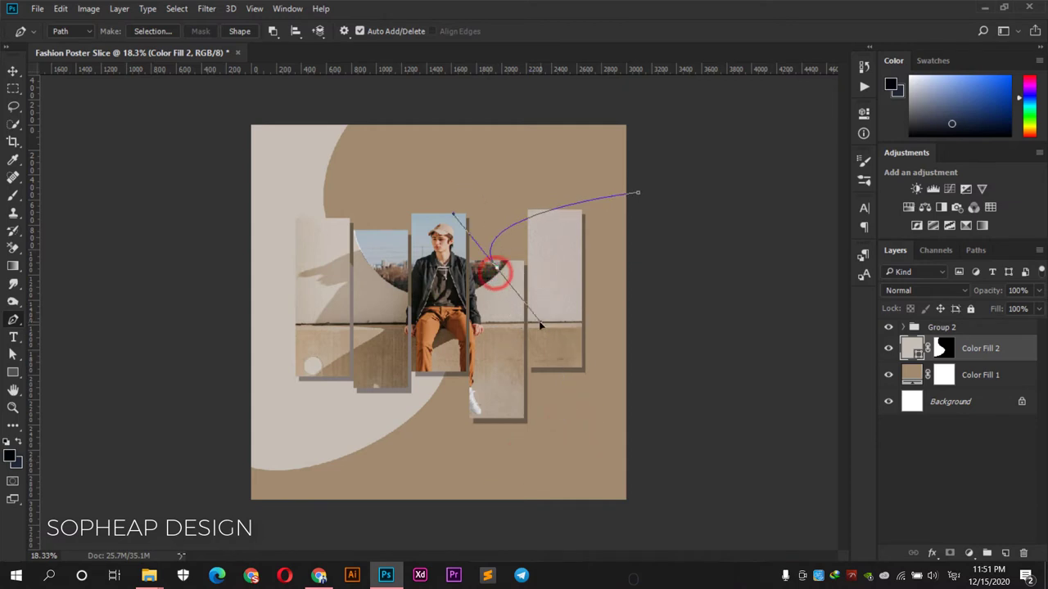
drag(520, 314, 618, 400)
drag(487, 507, 368, 544)
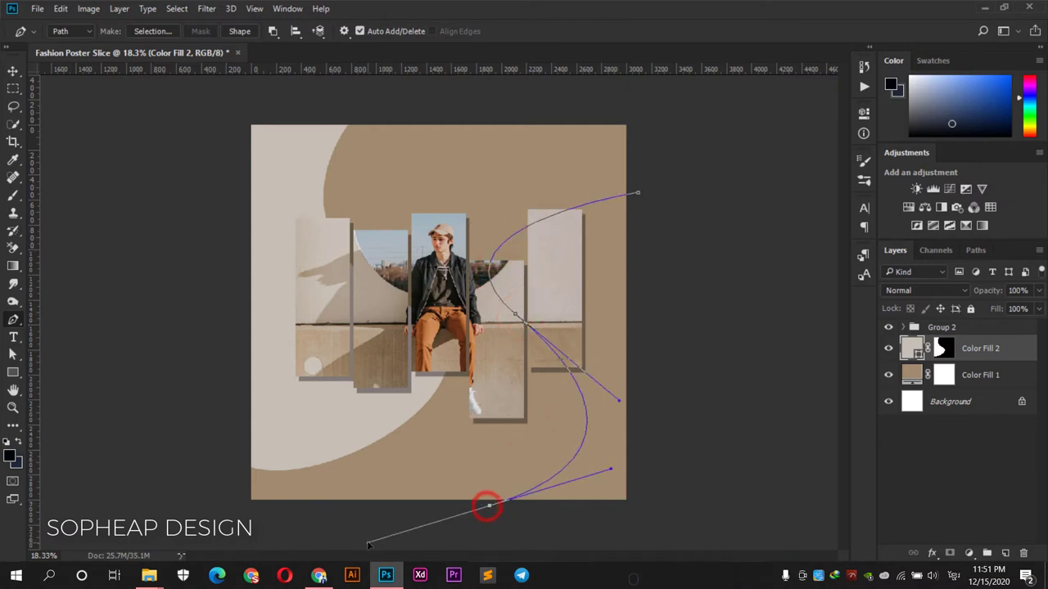
click(734, 519)
click(685, 284)
click(638, 191)
- Convert the path to a selection and fill it with a sampled light beige Color Fill 3
right_click(636, 234)
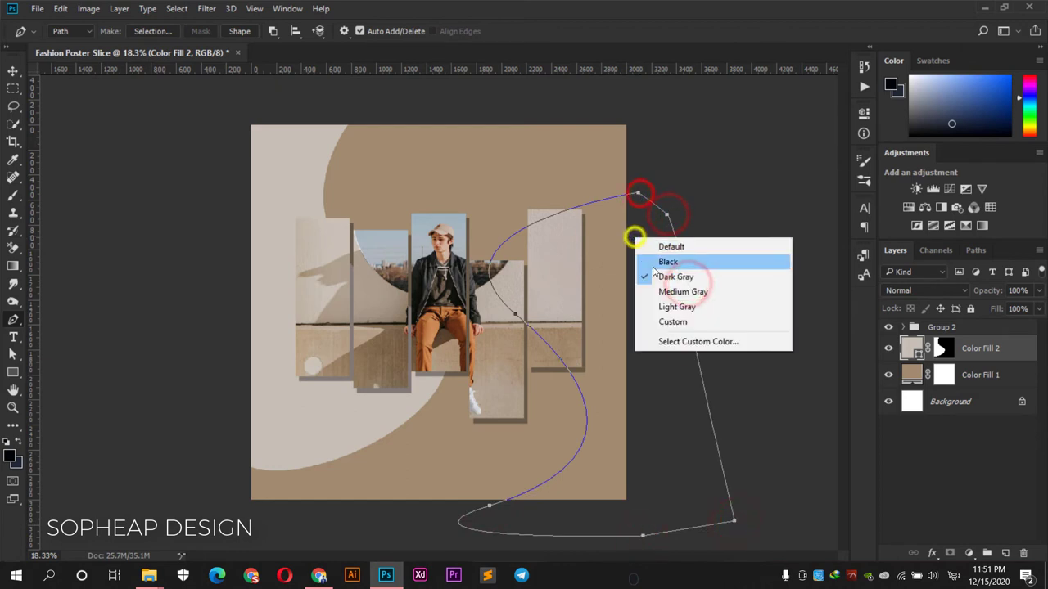
right_click(596, 275)
click(597, 311)
key(Return)
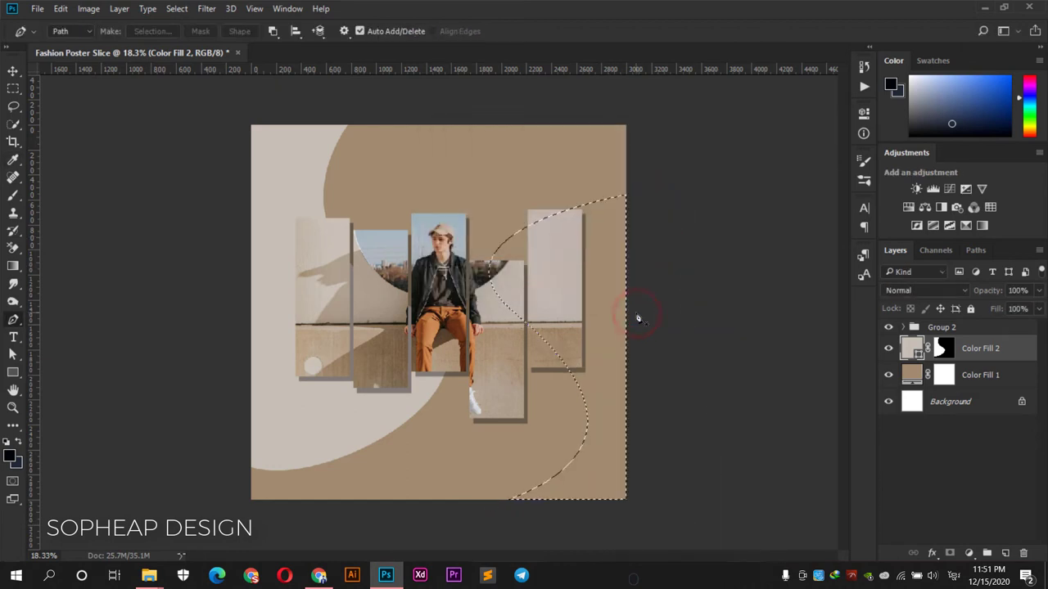
click(969, 553)
click(880, 194)
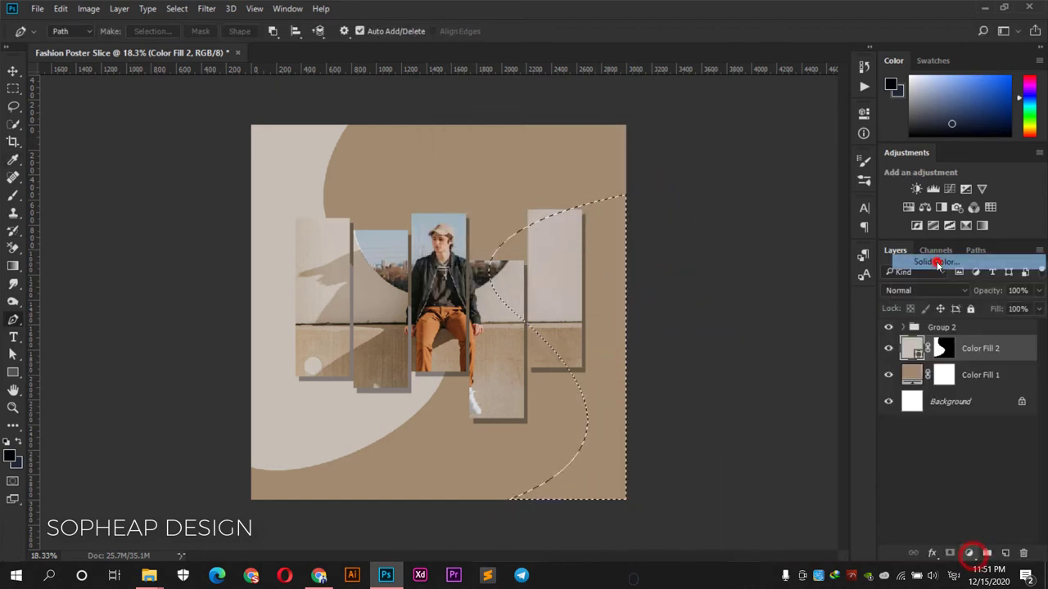
click(310, 148)
click(974, 256)
- Scale Group 2 of photo strips up to about 107%
click(12, 71)
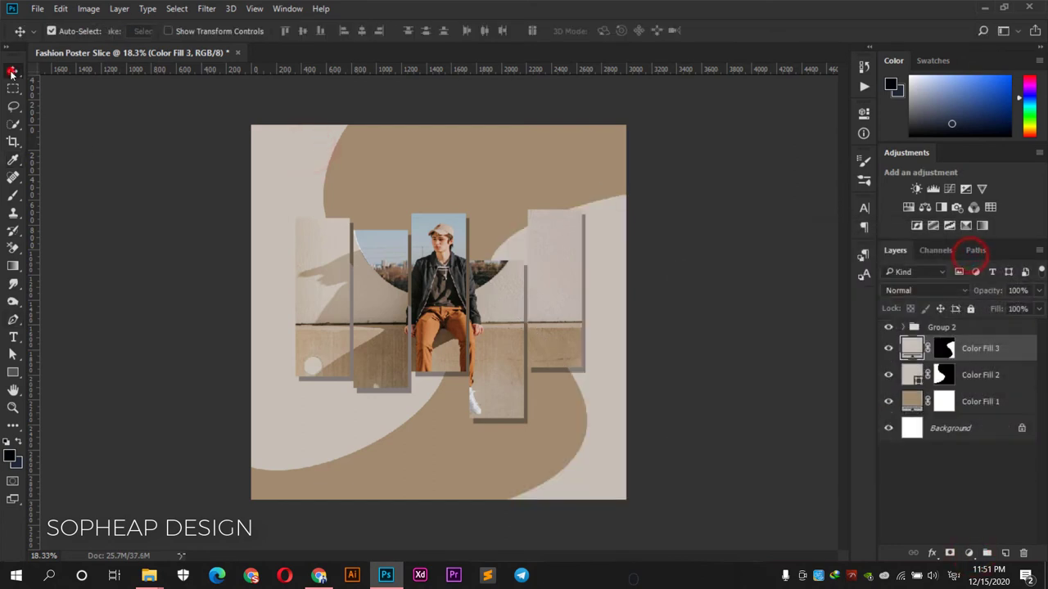
click(94, 162)
key(ctrl+0)
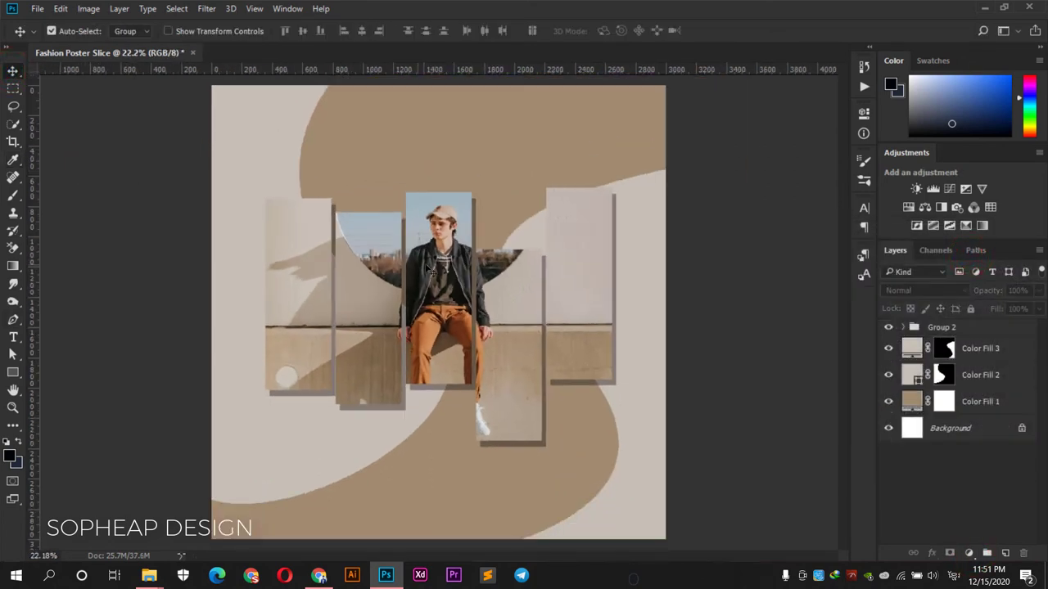
click(427, 270)
key(ctrl+t)
drag(621, 465, 631, 484)
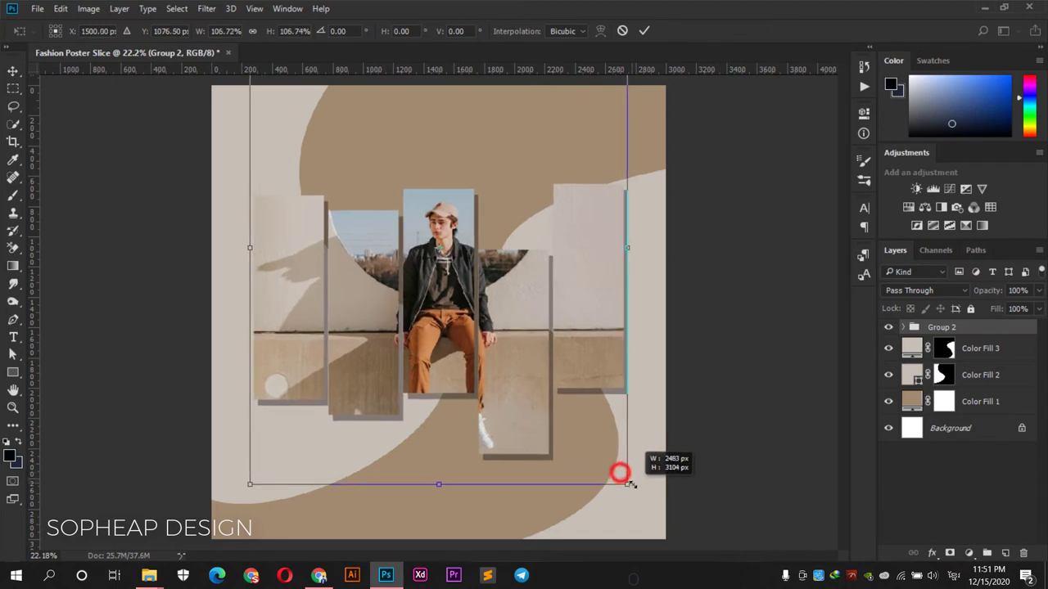
key(Return)
key(ctrl+minus)
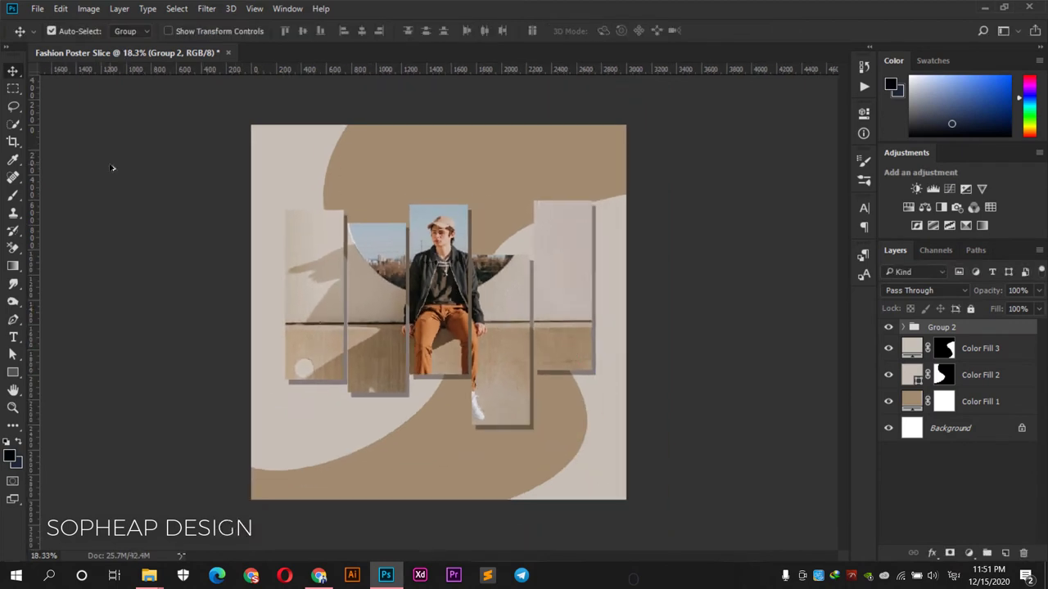
- Add a white 'FASHION' text layer with 600 tracking
click(14, 337)
click(401, 161)
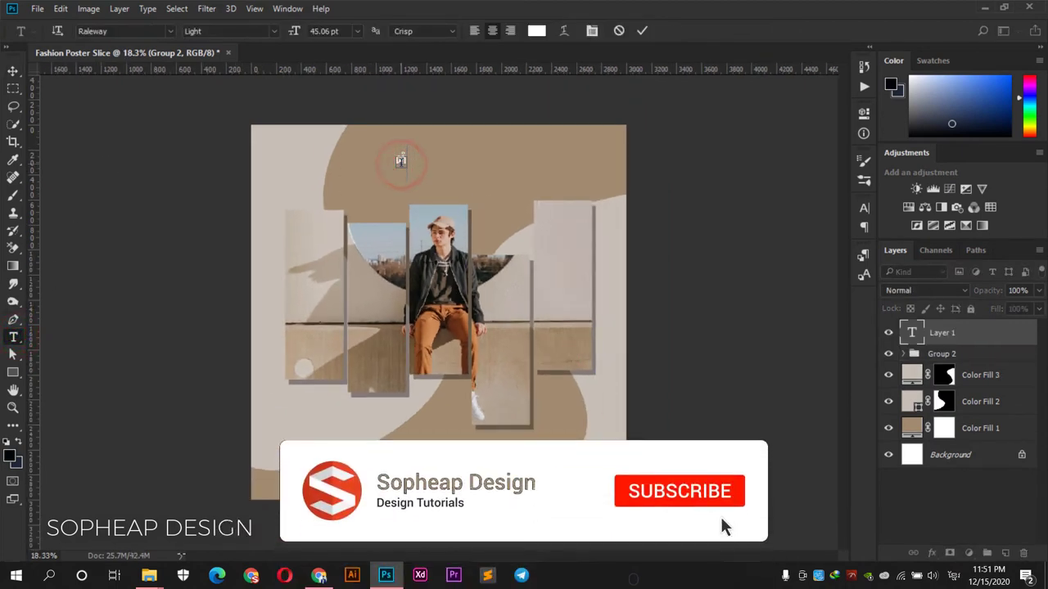
text(FASHION)
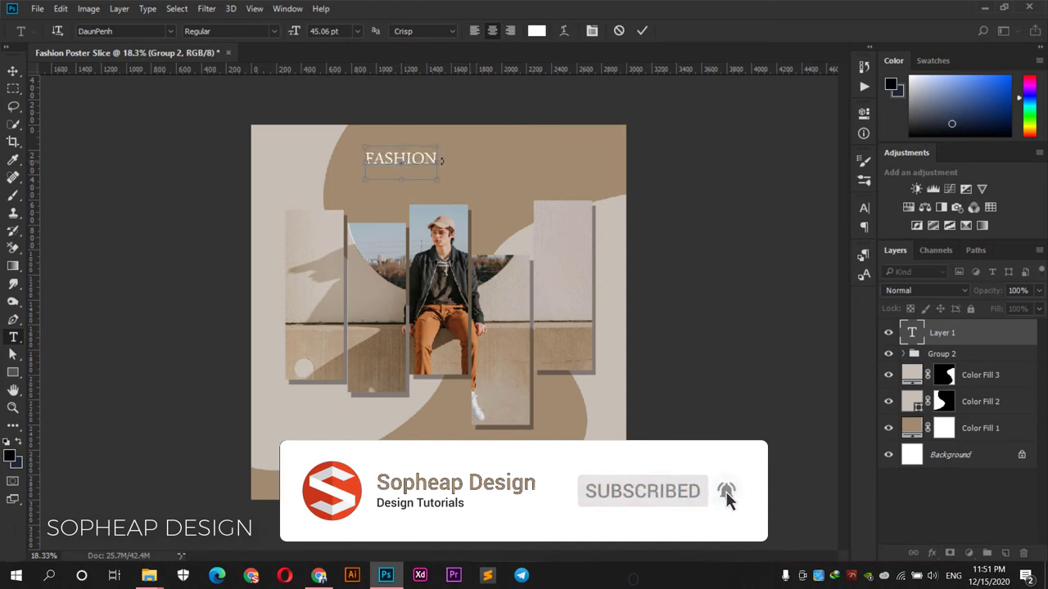
double_click(423, 160)
click(864, 209)
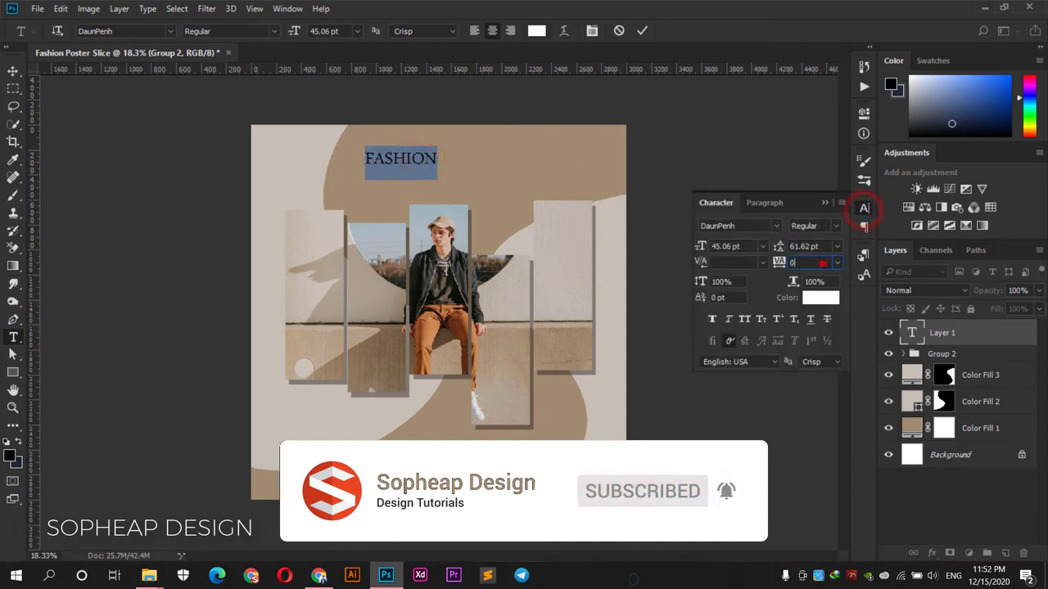
text(600)
key(Return)
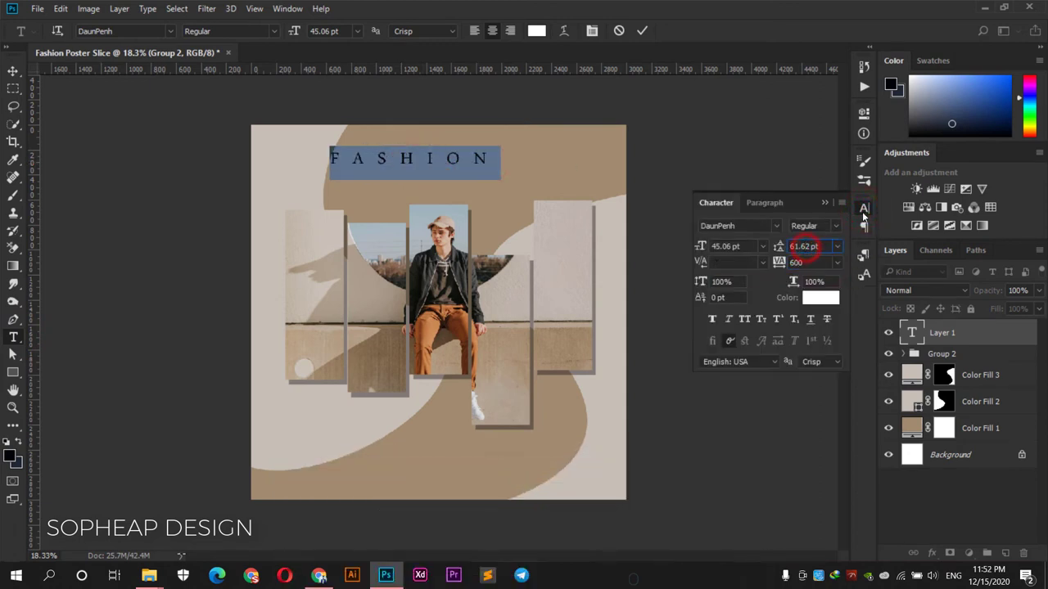
click(864, 208)
- Move FASHION down and scale it to span the middle of the photo strips
click(13, 71)
mouse_move(419, 159)
mouse_down()
mouse_move(455, 161)
mouse_move(460, 314)
mouse_up()
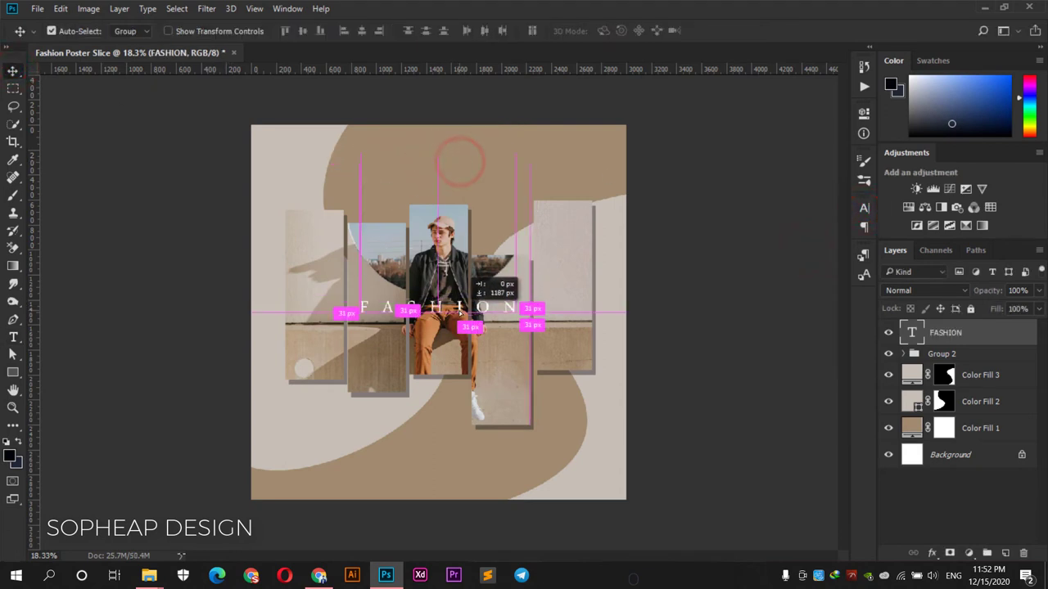
key(ctrl+t)
drag(519, 298, 597, 281)
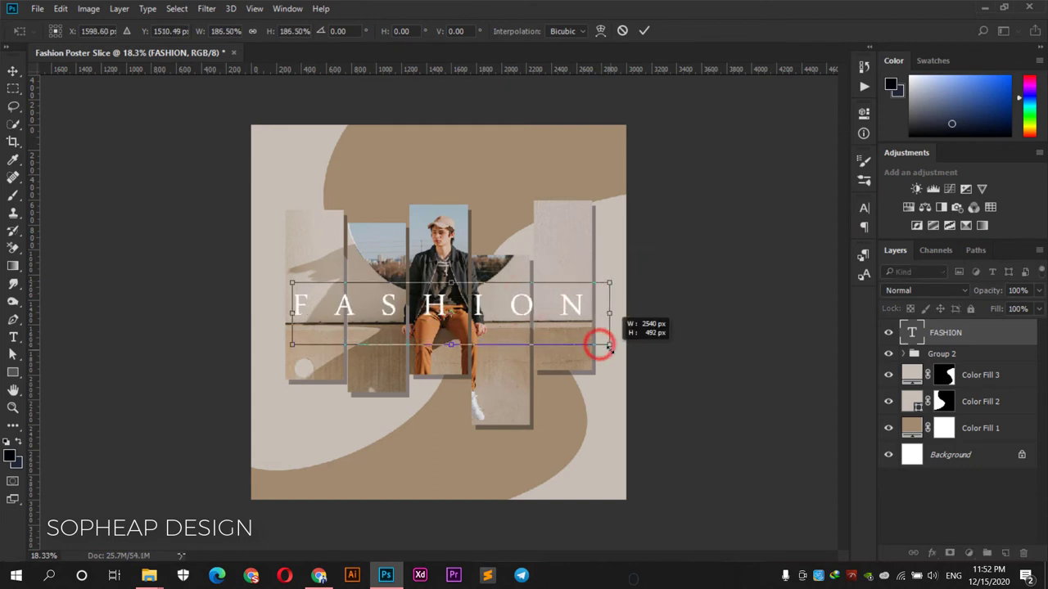
key(Return)
scroll(437, 314, up, 2)
scroll(436, 314, up, 2)
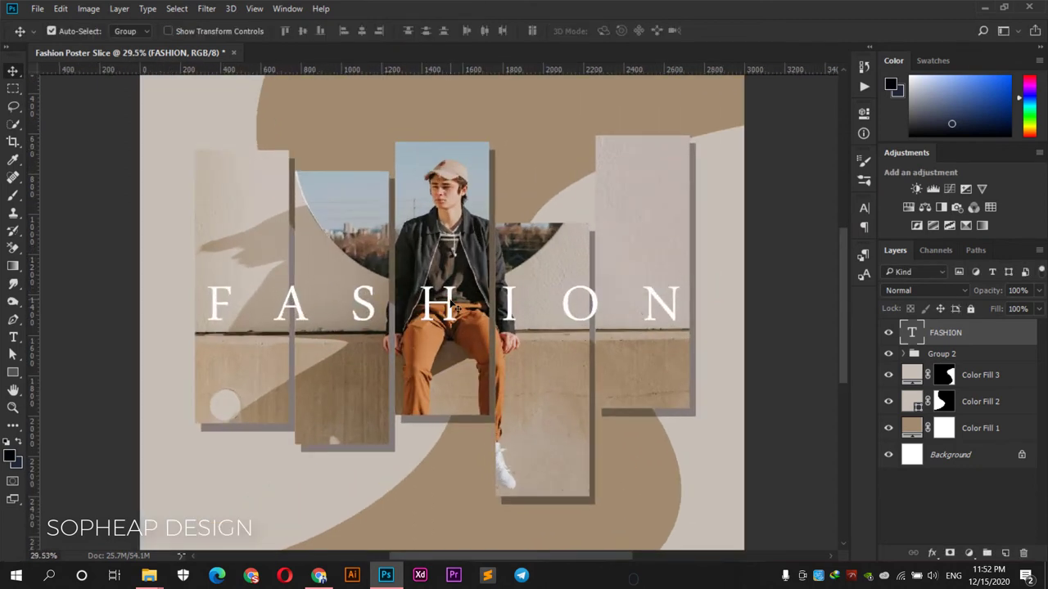
drag(450, 302, 450, 307)
- Start a second text line above FASHION, beginning with 'S'
click(13, 336)
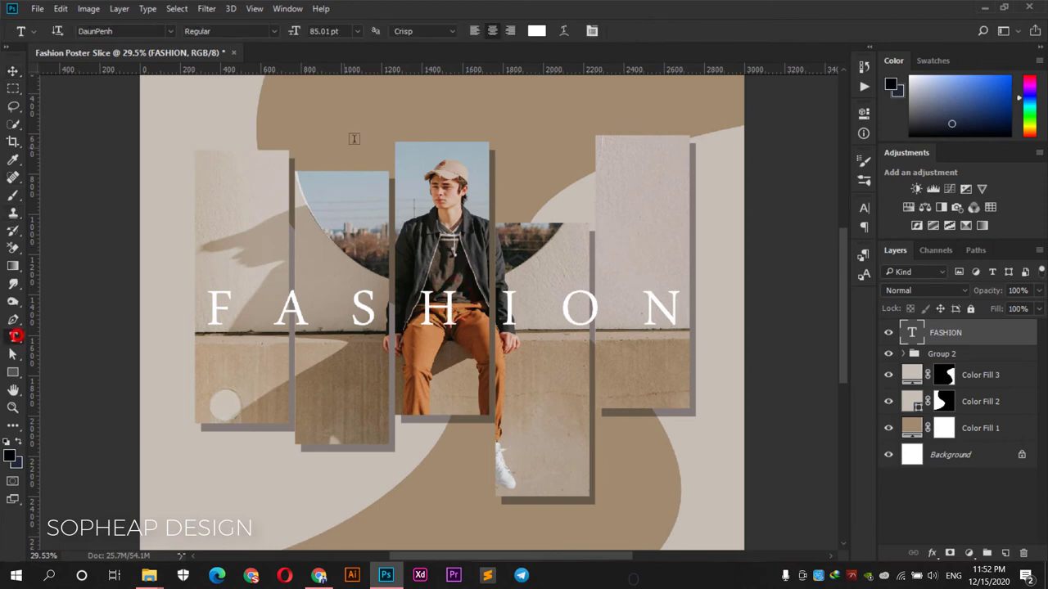
click(369, 110)
text(S)
scroll(370, 109, up, 2)
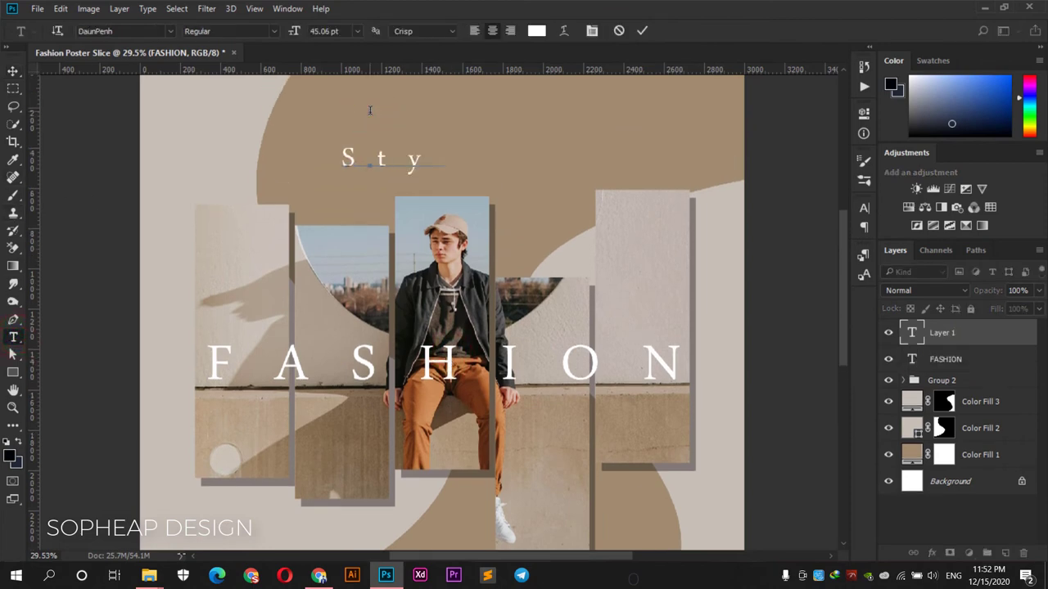
- Set the selected white 'Style' text in the Daniel script font and commit it
double_click(315, 158)
click(863, 208)
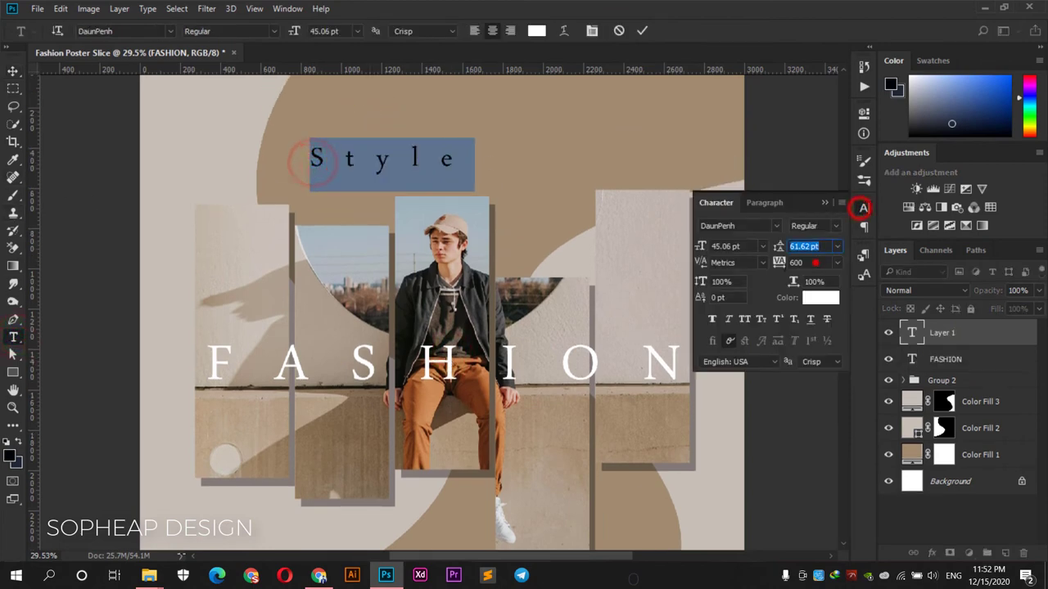
text(0)
click(772, 231)
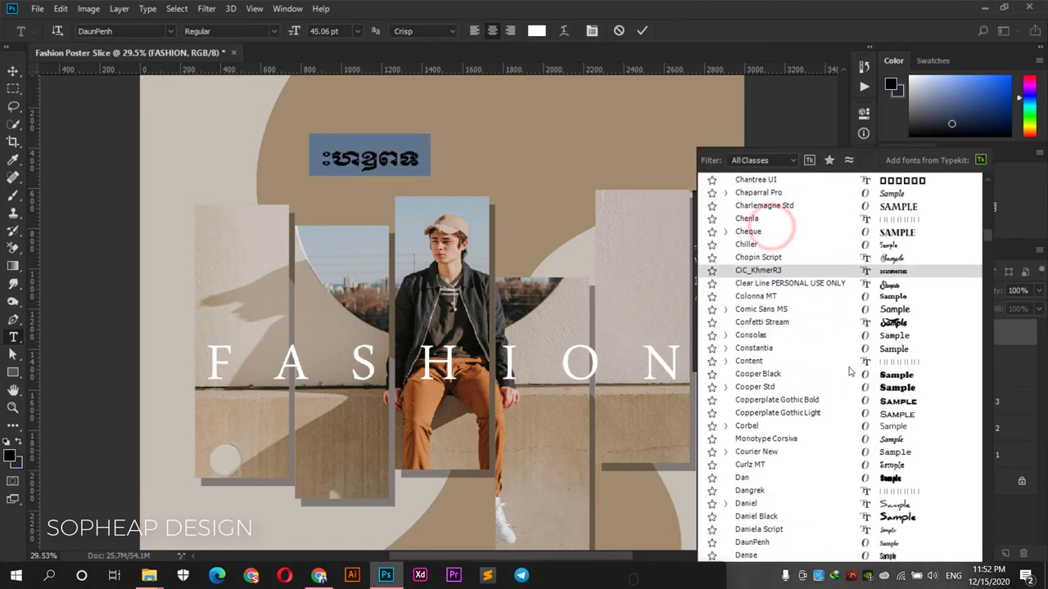
scroll(895, 483, down, 3)
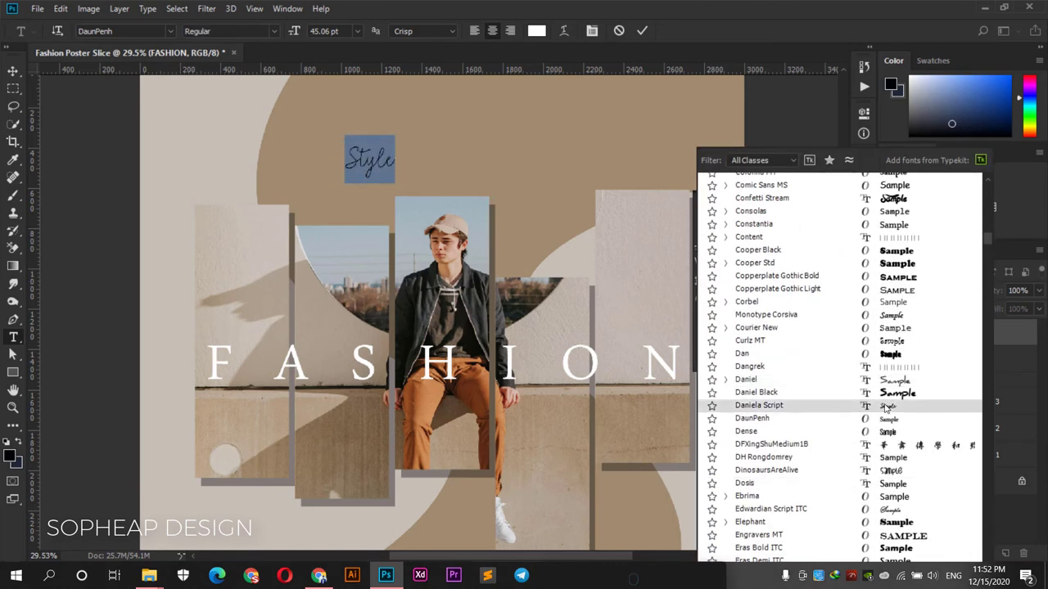
scroll(893, 466, down, 2)
scroll(888, 434, down, 3)
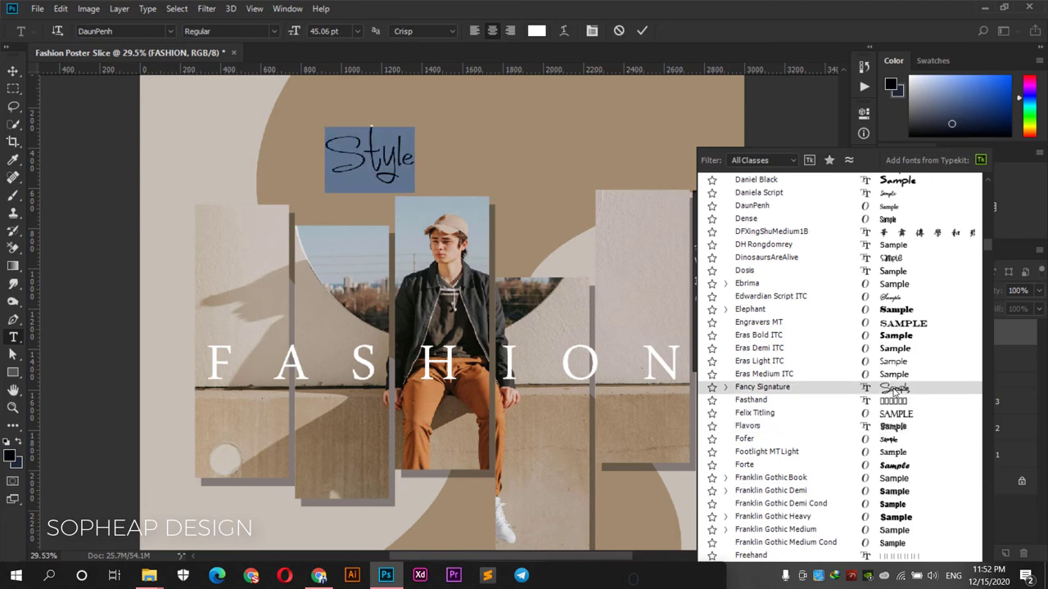
scroll(891, 446, down, 3)
scroll(894, 469, down, 1)
scroll(894, 469, down, 2)
scroll(894, 469, down, 2)
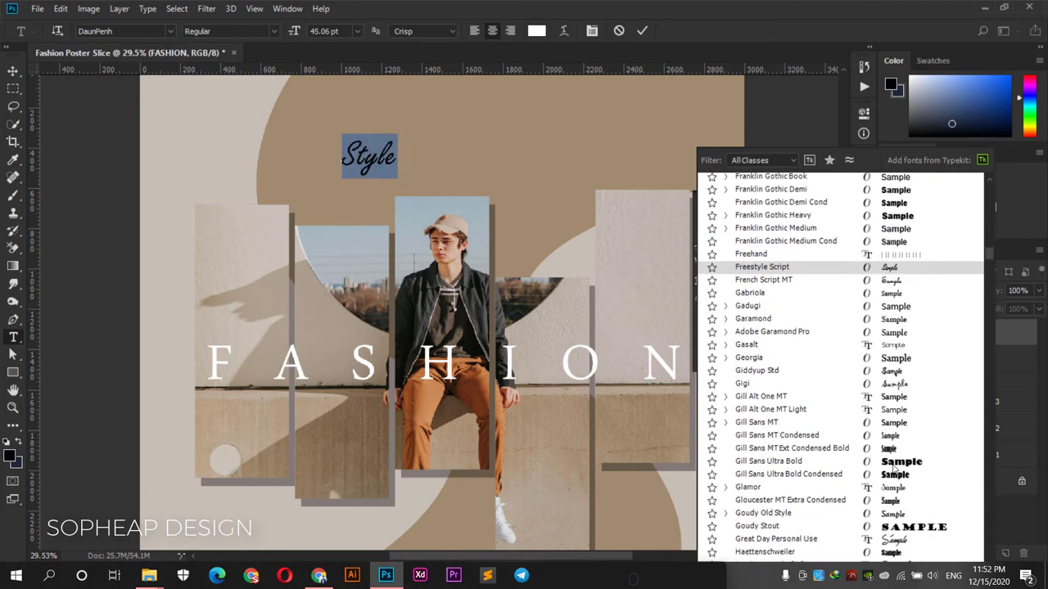
scroll(894, 469, down, 2)
scroll(894, 469, down, 5)
scroll(894, 469, down, 3)
scroll(896, 466, down, 1)
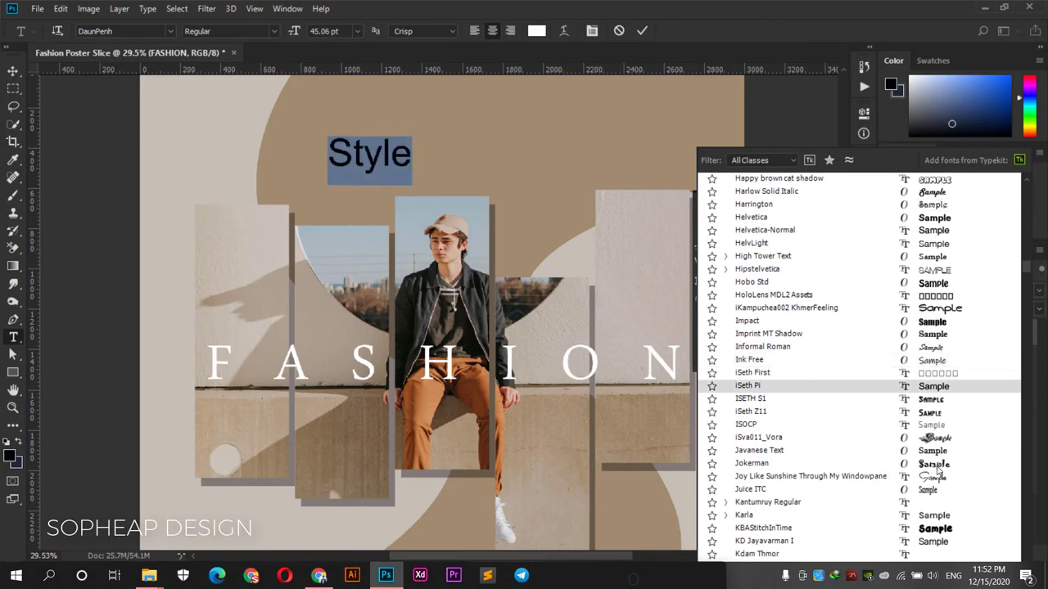
key(Down)
key(Down)
key(Down)
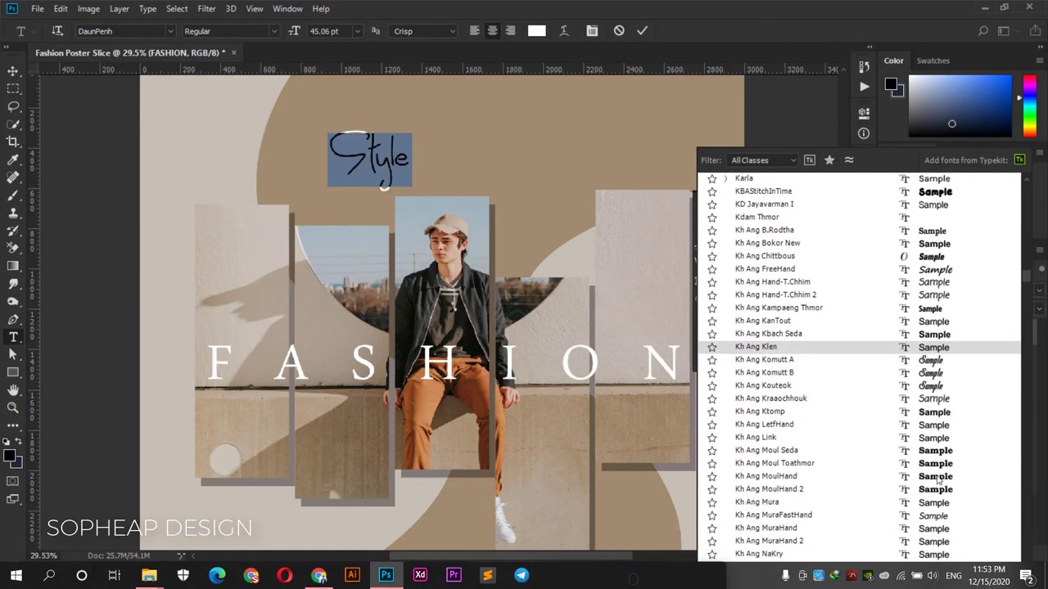
key(Down)
key(Down)
key(Down)
key(Down)
key(Down)
key(Down)
key(Down)
key(Down)
key(Down)
drag(1034, 331, 1030, 243)
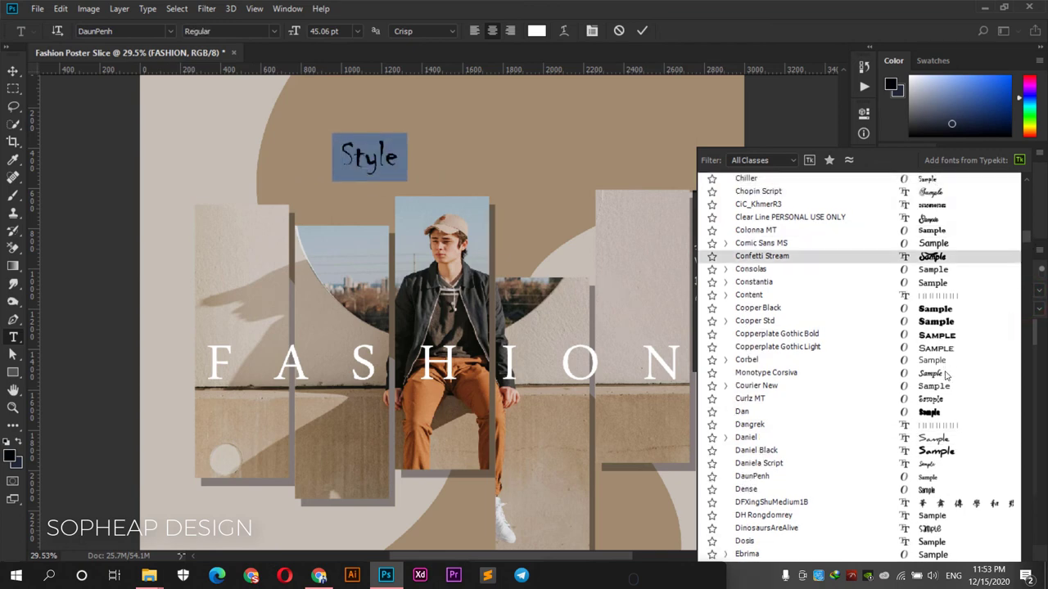
click(942, 442)
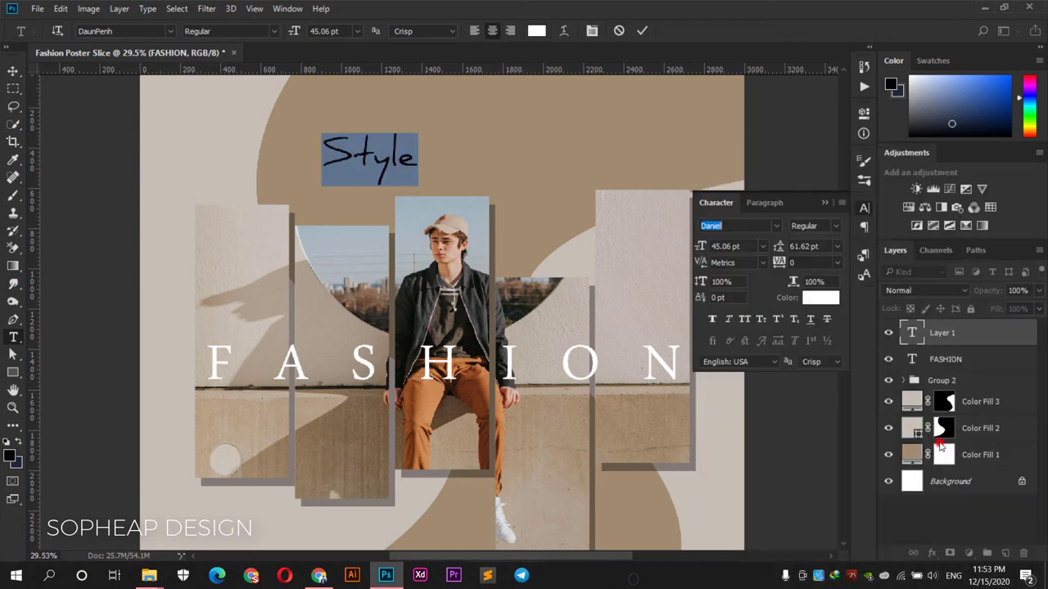
click(15, 69)
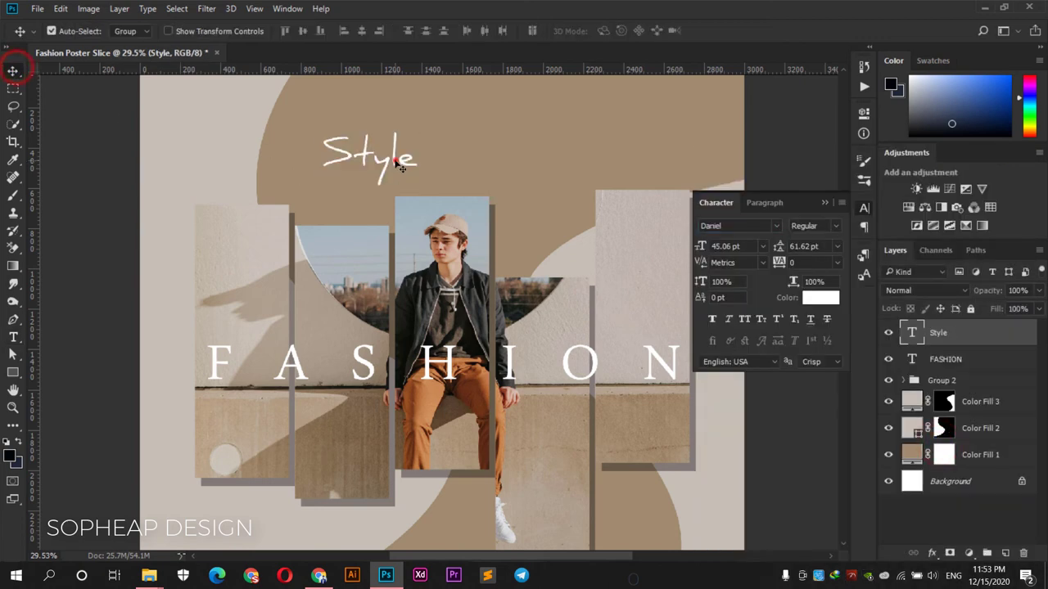
- Move 'Style' down onto the model near FASHION and enlarge it slightly
mouse_move(400, 164)
mouse_down()
mouse_move(473, 401)
mouse_move(467, 395)
mouse_up()
scroll(477, 399, up, 2)
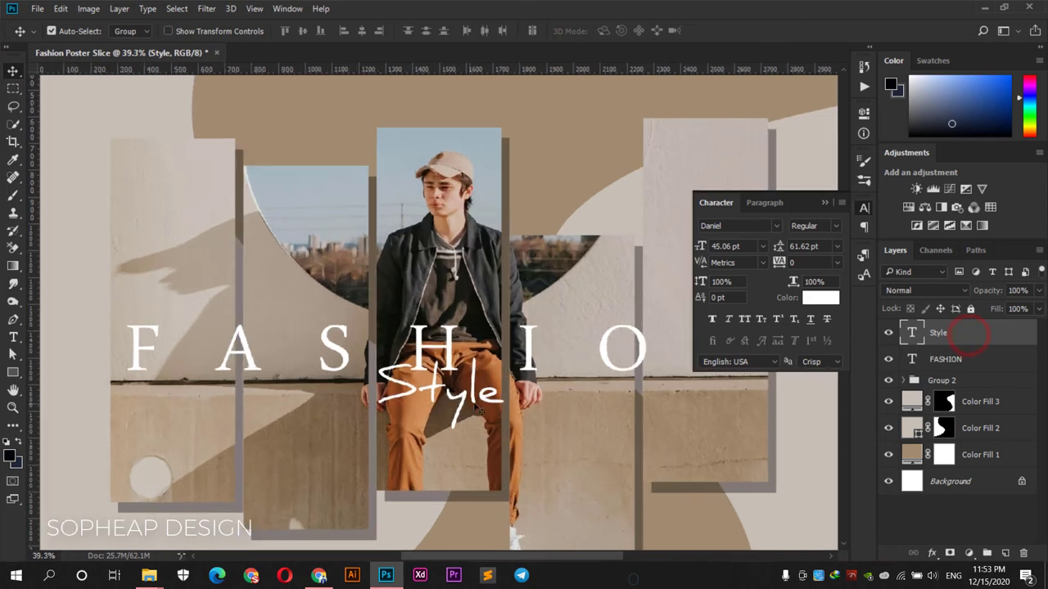
key(ctrl+t)
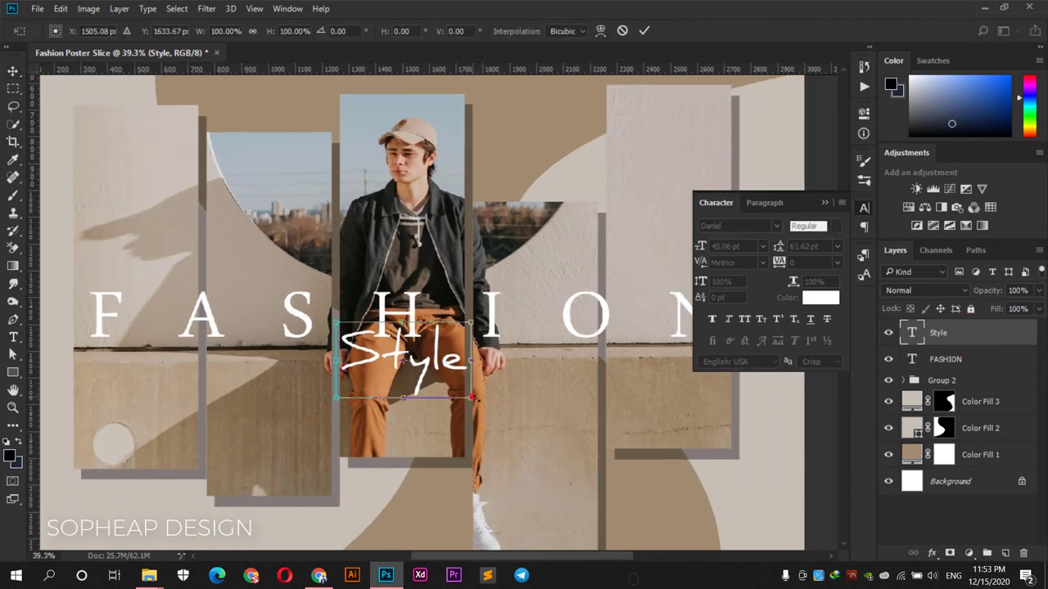
drag(469, 396, 493, 411)
key(Return)
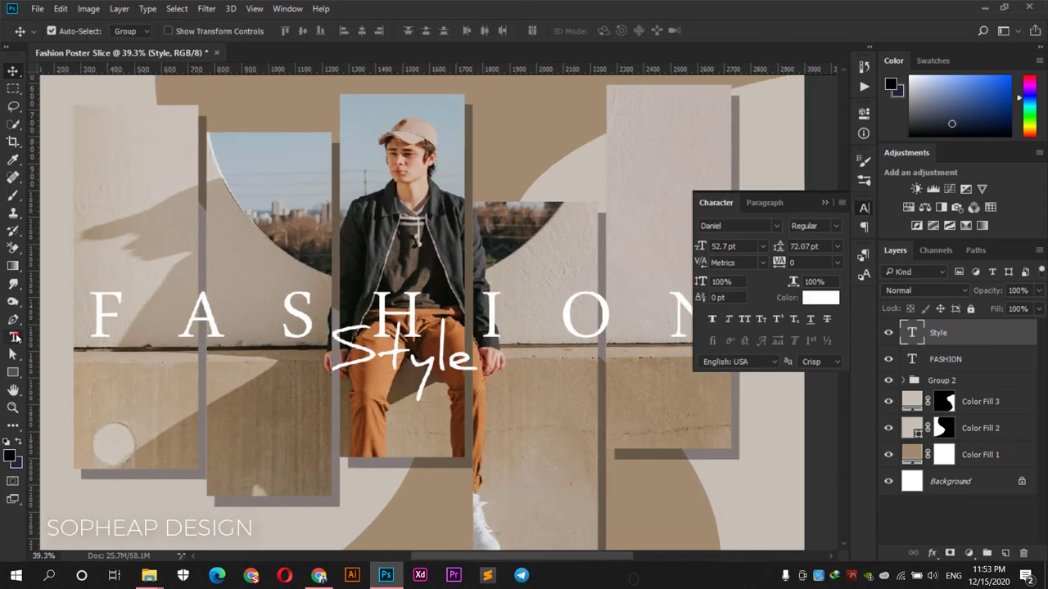
- Color the 'Style' text pale blue #b8d2df, sampled from the photo's sky
click(15, 337)
double_click(348, 344)
click(536, 30)
click(454, 105)
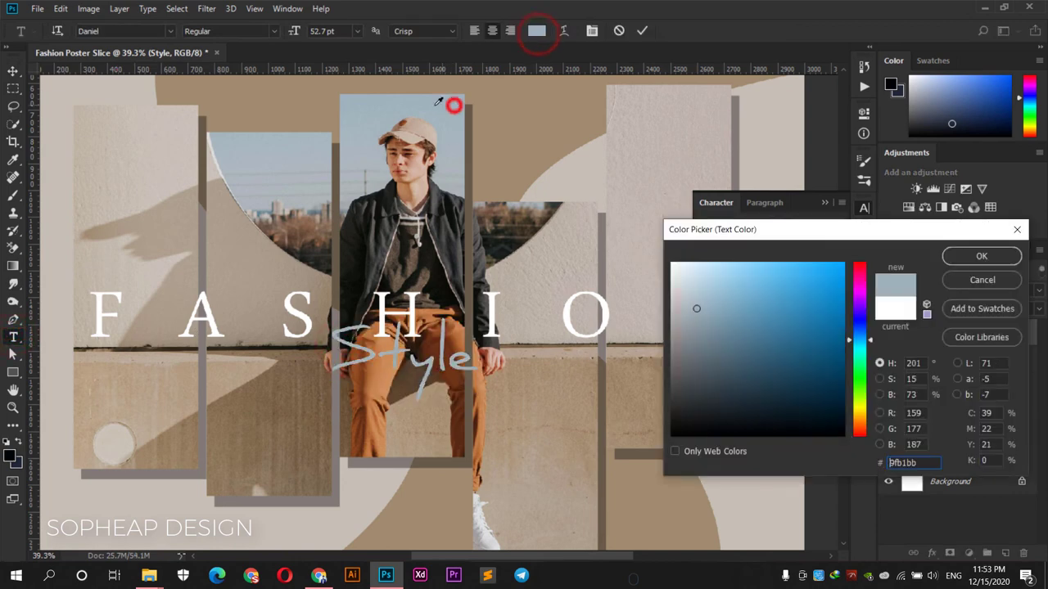
drag(693, 301, 700, 280)
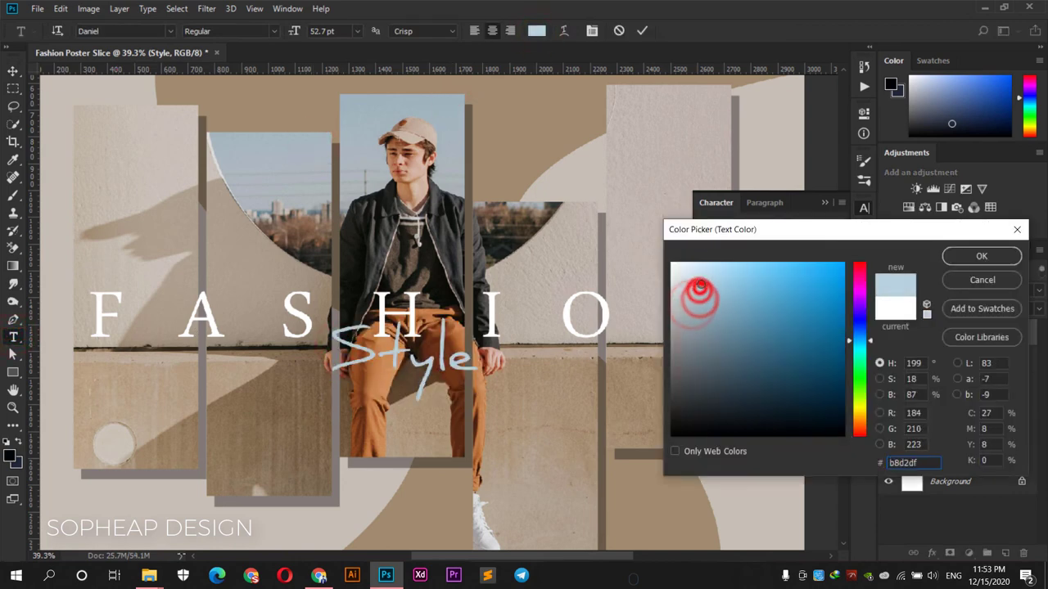
click(958, 259)
click(13, 70)
- Give the Style layer a drop shadow at 65% opacity with distance 16
double_click(1006, 335)
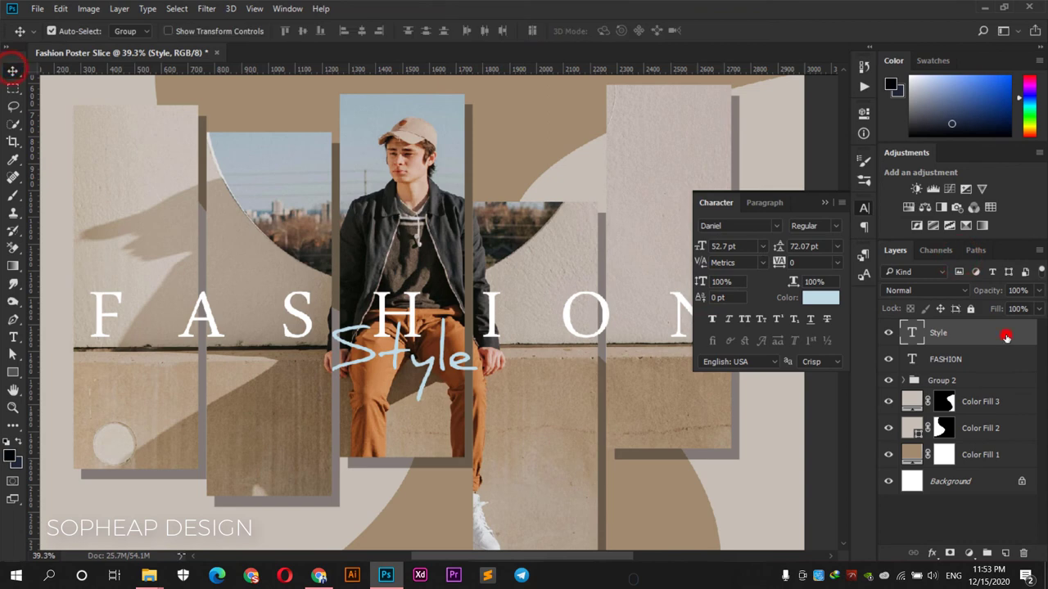
click(508, 288)
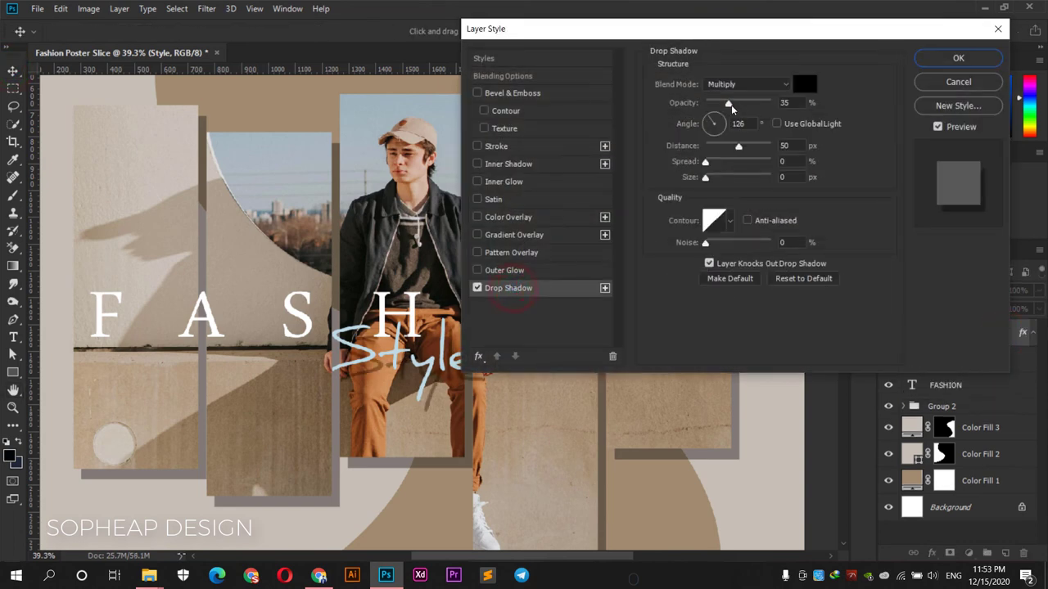
drag(731, 104, 747, 104)
drag(739, 146, 717, 148)
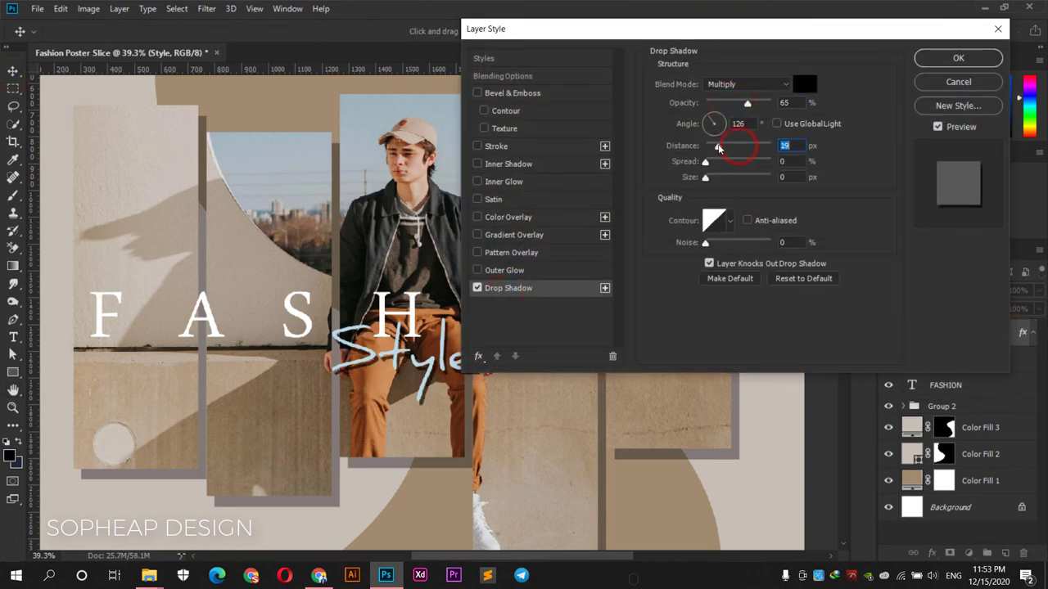
click(958, 58)
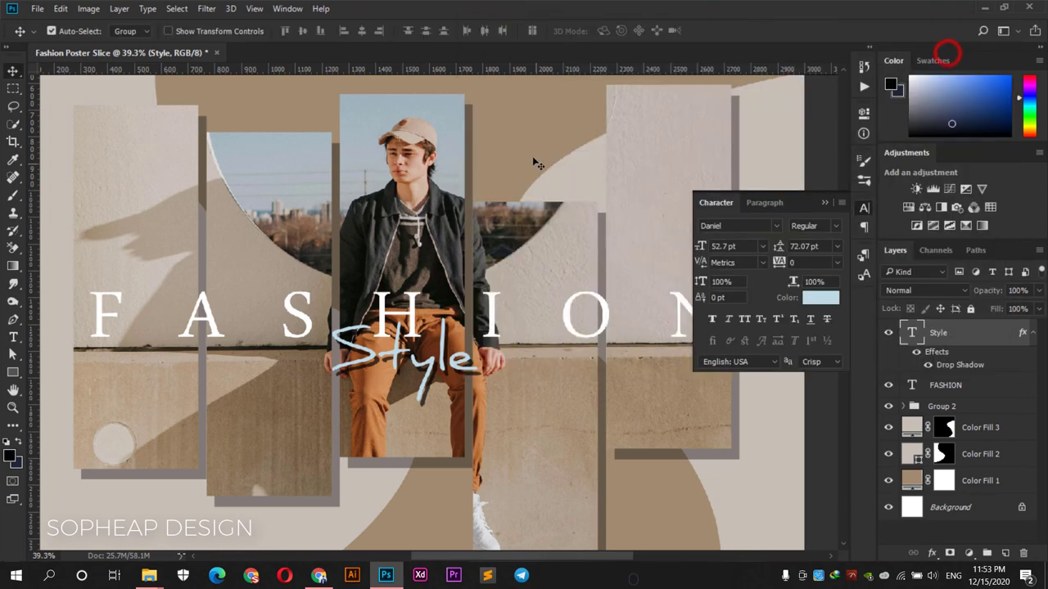
key(ctrl+0)
- Add a white 'POSTER' text line near the top in Raleway Thin
scroll(536, 161, down, 3)
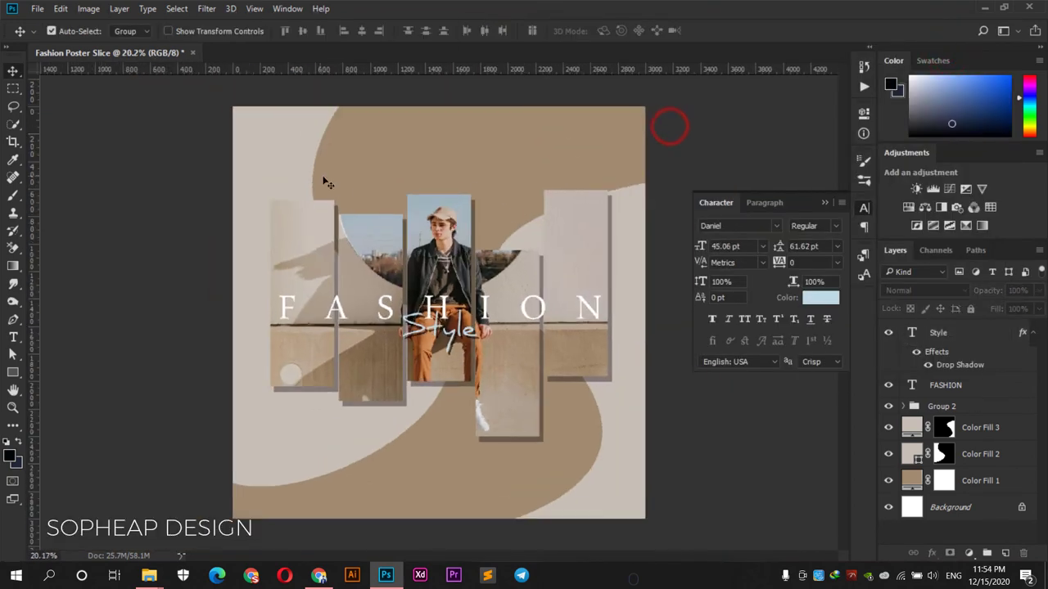
click(1033, 338)
click(13, 336)
click(393, 150)
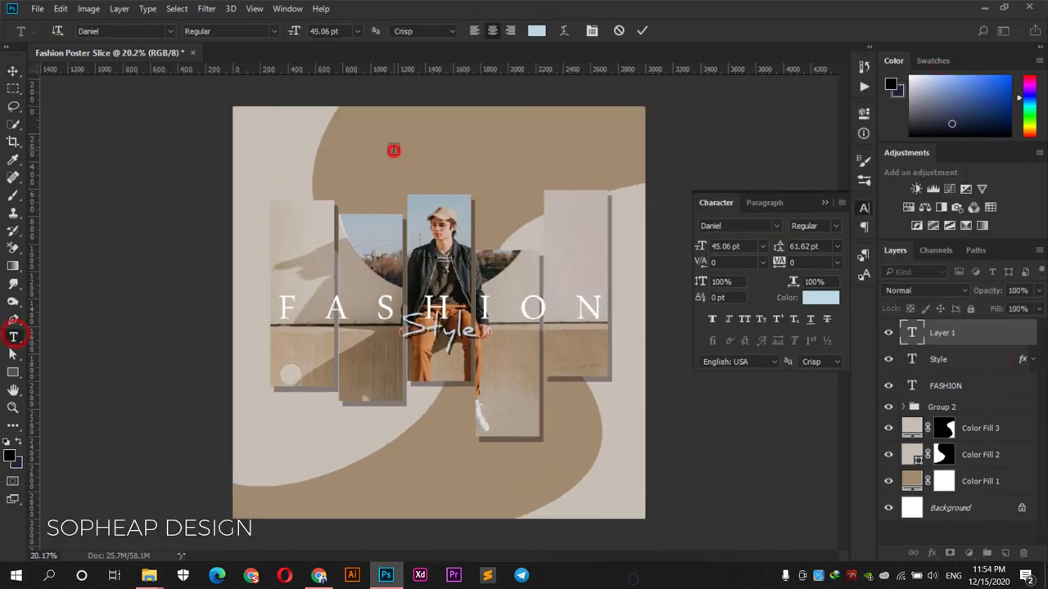
text(POSTER)
double_click(330, 137)
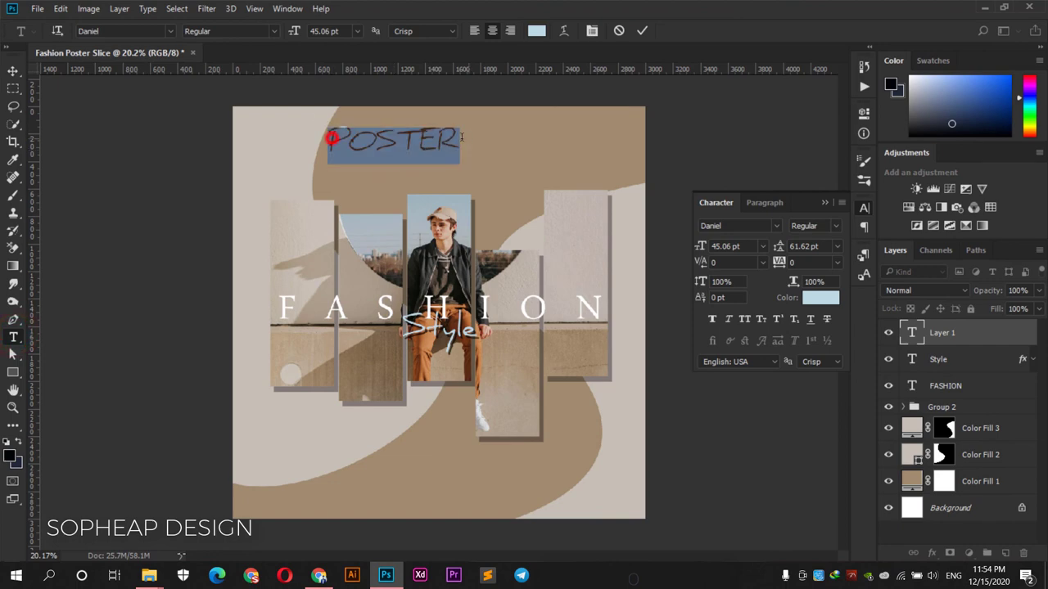
click(145, 31)
scroll(147, 164, down, 10)
click(168, 114)
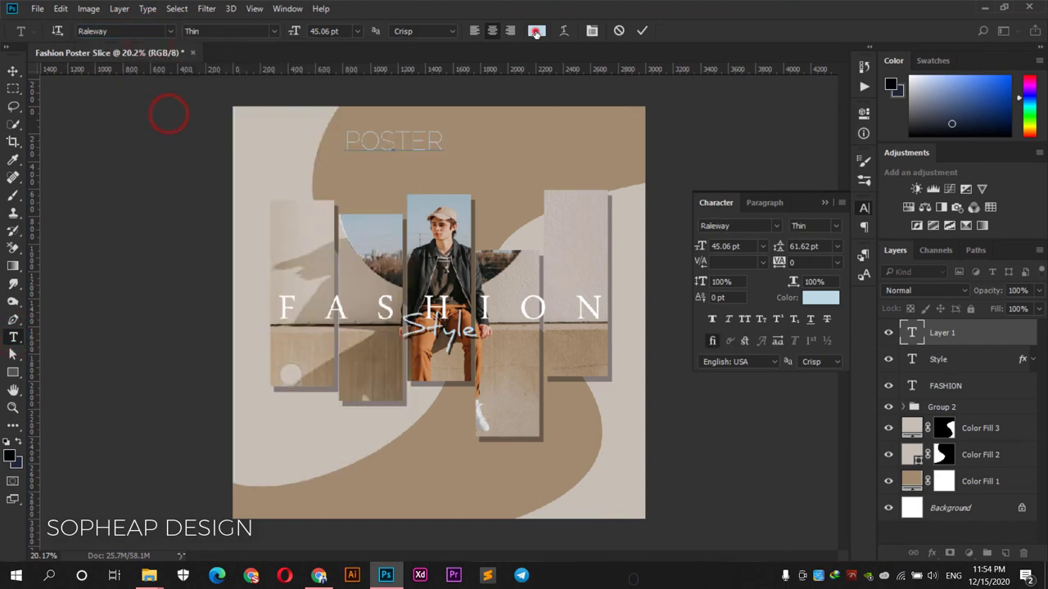
click(536, 30)
click(696, 284)
click(978, 254)
click(13, 72)
- Shrink POSTER to about 58% and rotate it -90° at the top-right edge
key(ctrl+t)
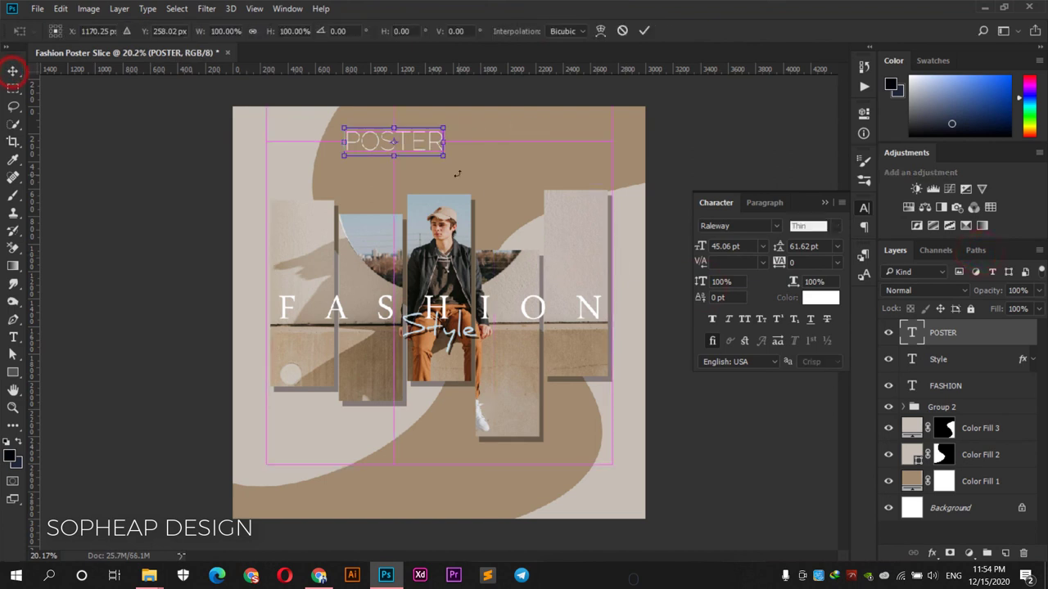
mouse_move(443, 153)
mouse_down()
mouse_move(393, 139)
mouse_move(608, 136)
mouse_up()
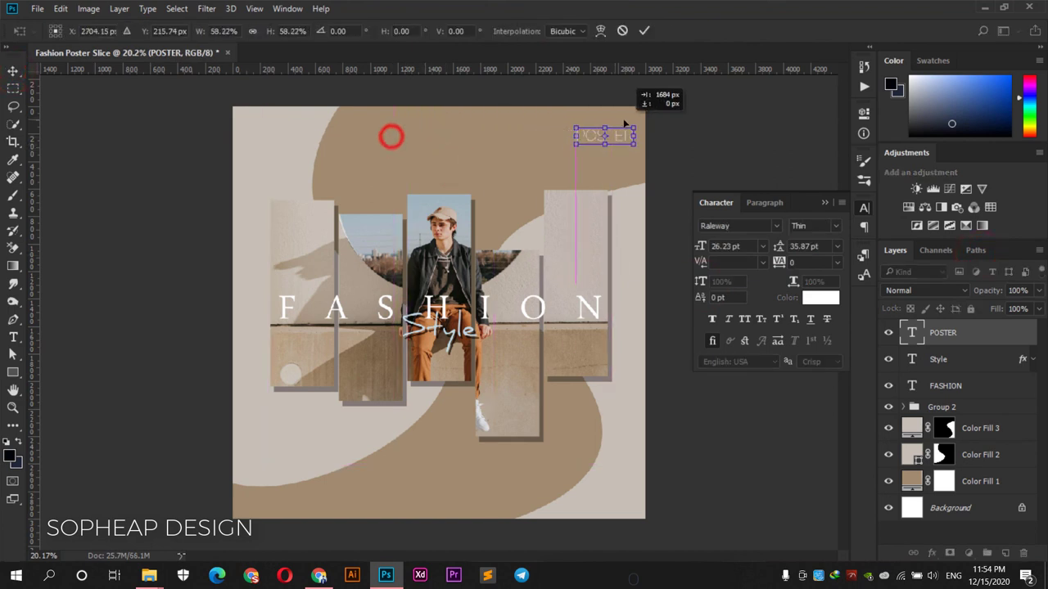
mouse_move(593, 174)
mouse_down()
mouse_move(652, 143)
mouse_move(628, 135)
mouse_up()
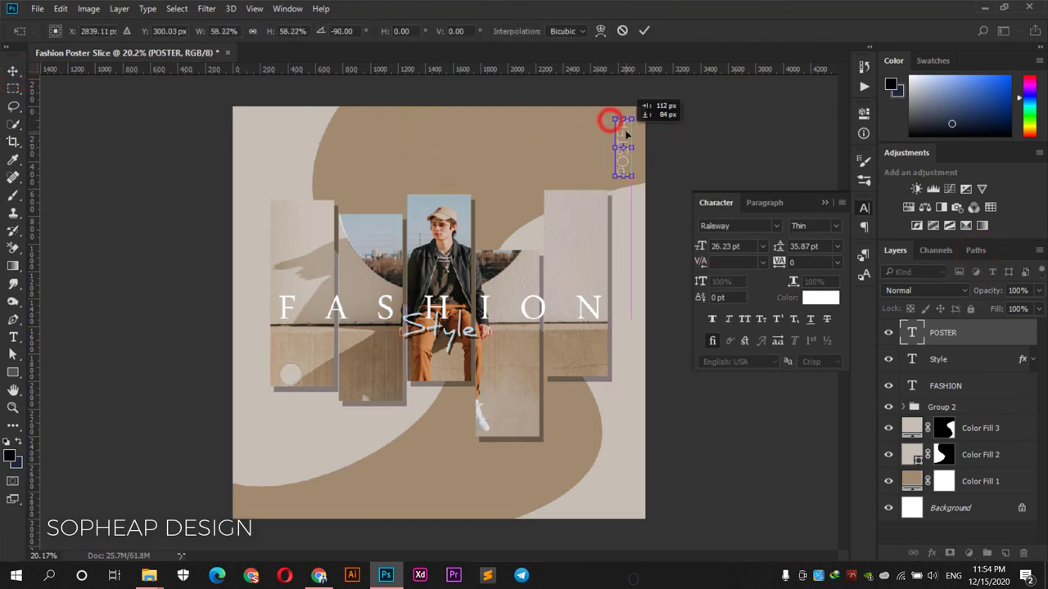
key(Return)
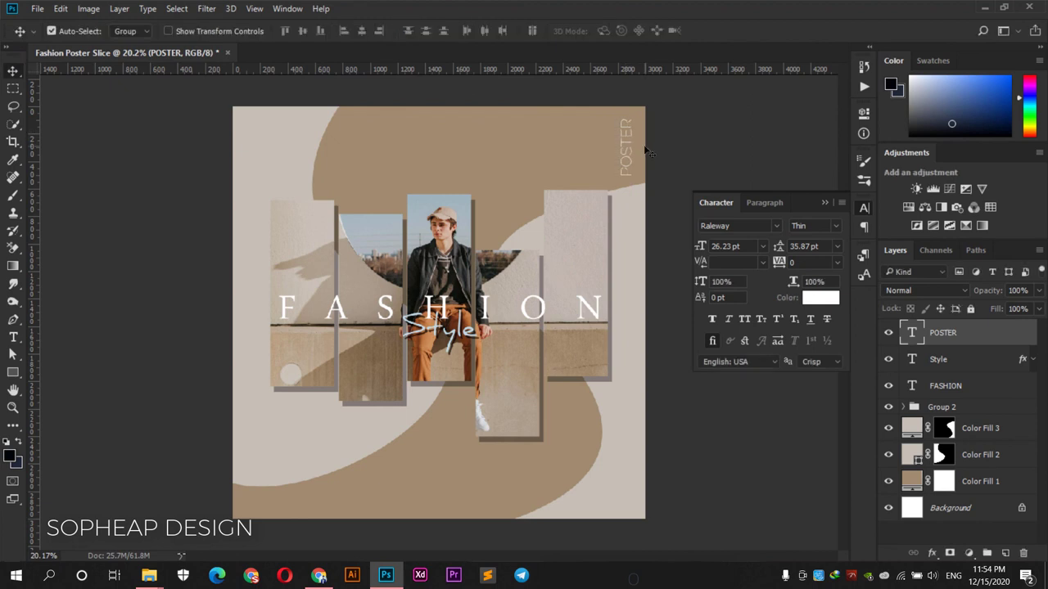
- Duplicate POSTER to the bottom-right edge and change its text to '2020'
drag(629, 147, 630, 477)
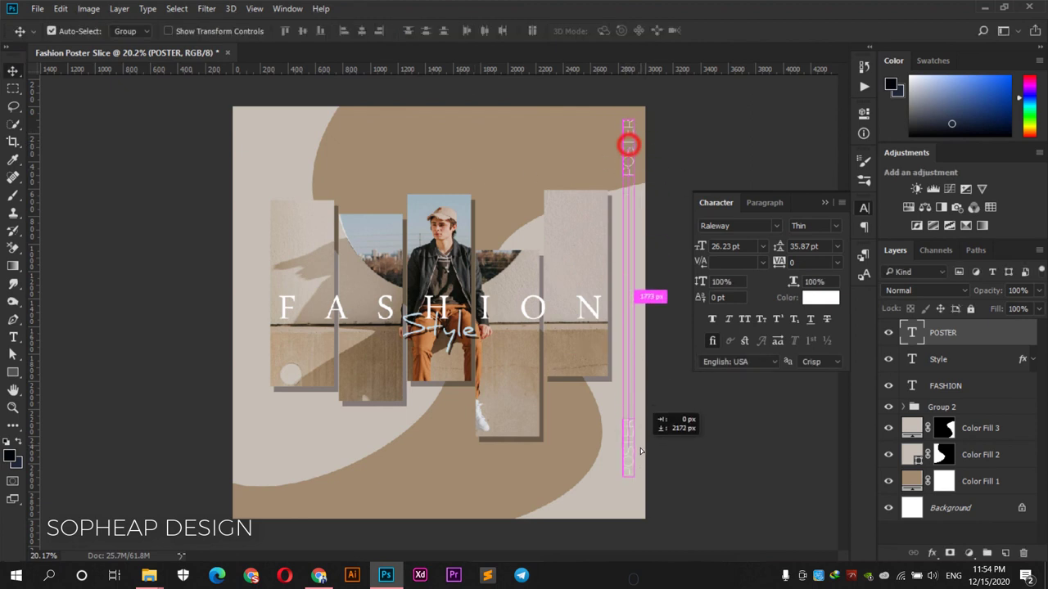
double_click(628, 477)
key(BackSpace)
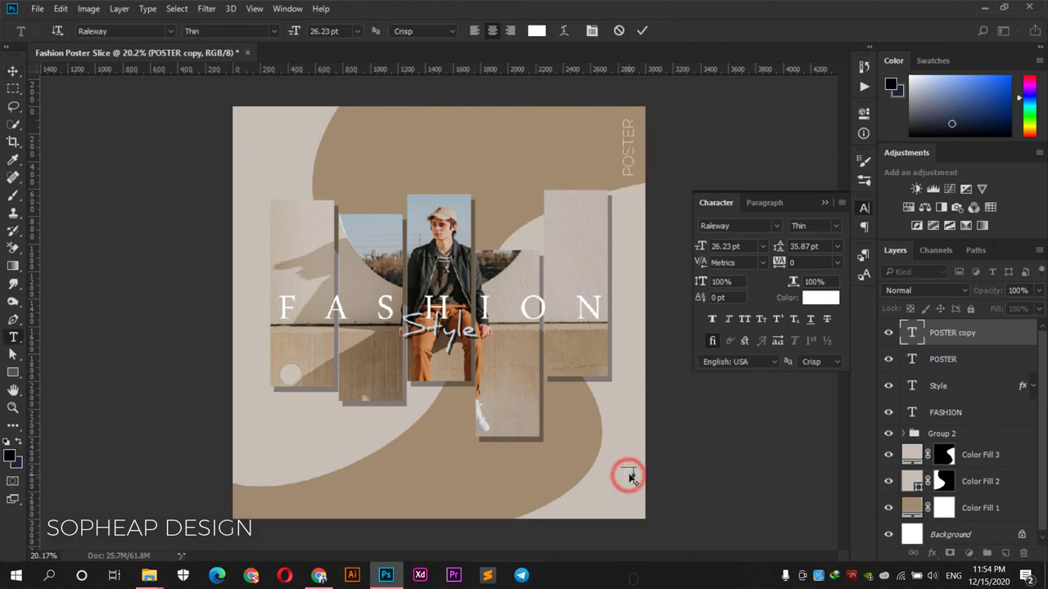
text(2020)
click(15, 72)
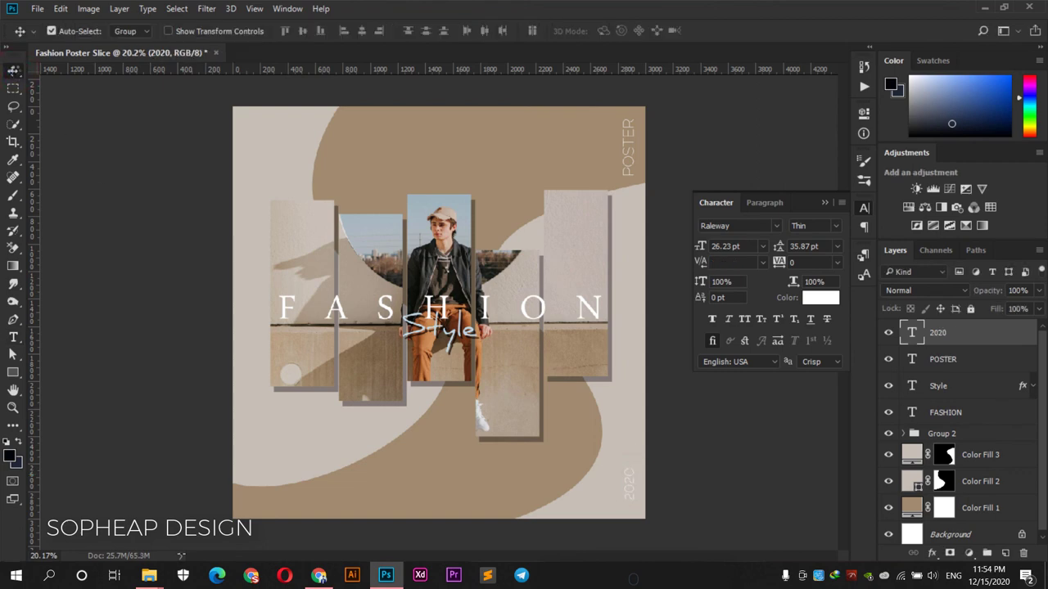
click(863, 212)
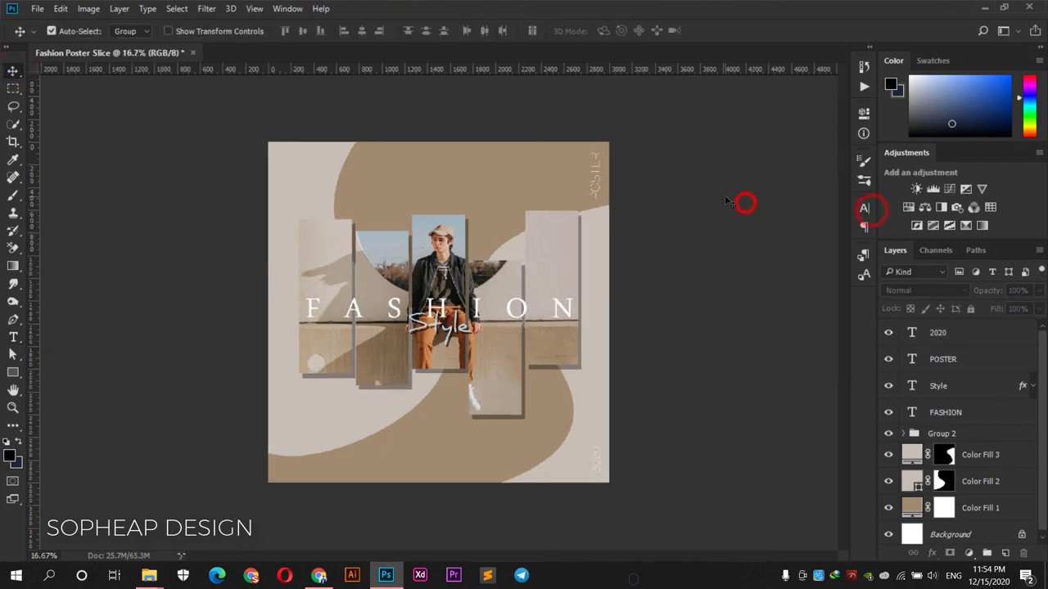